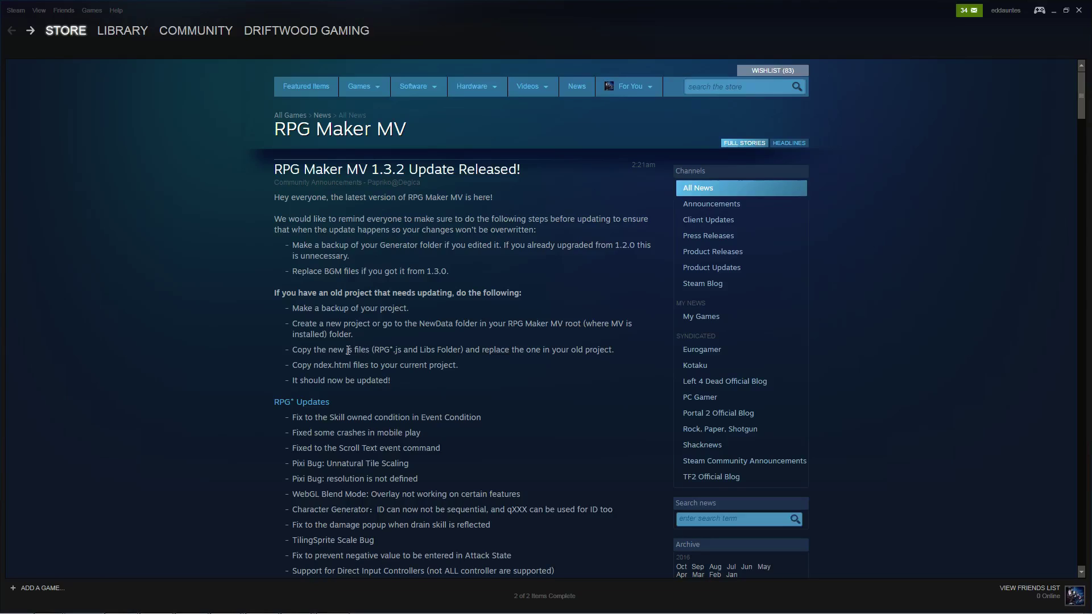
- Highlight the js-copy, project-backup and NewData steps in the 1.3.2 notes, then view completed downloads
{"action": "left_click_drag", "start_coordinate": [345, 350], "coordinate": [427, 350]}
{"action": "left_click", "coordinate": [458, 346]}
{"action": "left_click_drag", "start_coordinate": [332, 310], "coordinate": [407, 309]}
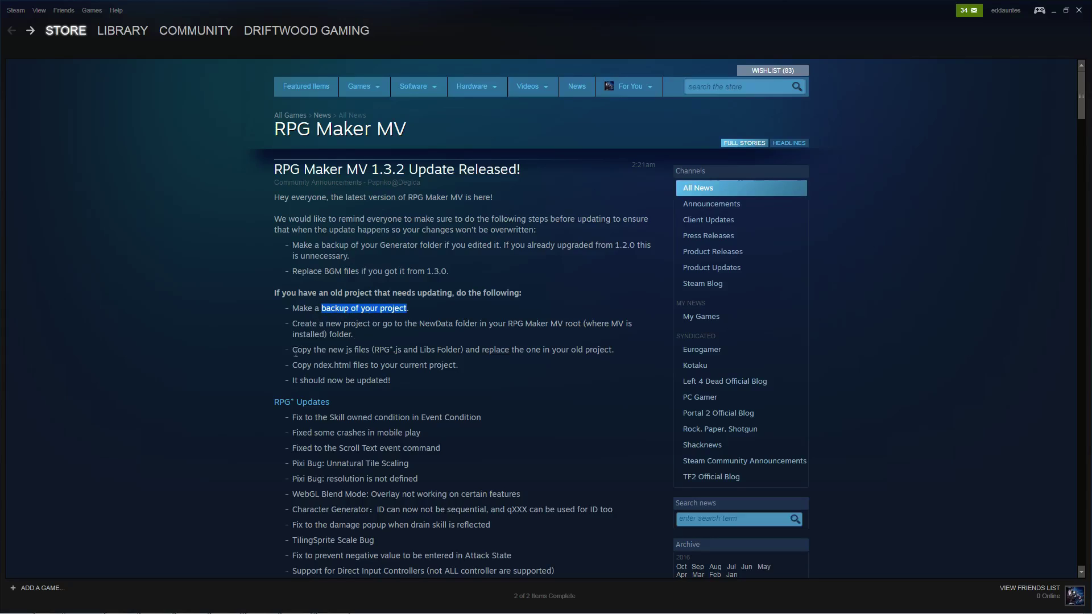
{"action": "mouse_move", "coordinate": [302, 334]}
{"action": "left_mouse_down"}
{"action": "mouse_move", "coordinate": [454, 324]}
{"action": "mouse_move", "coordinate": [306, 326]}
{"action": "left_mouse_up"}
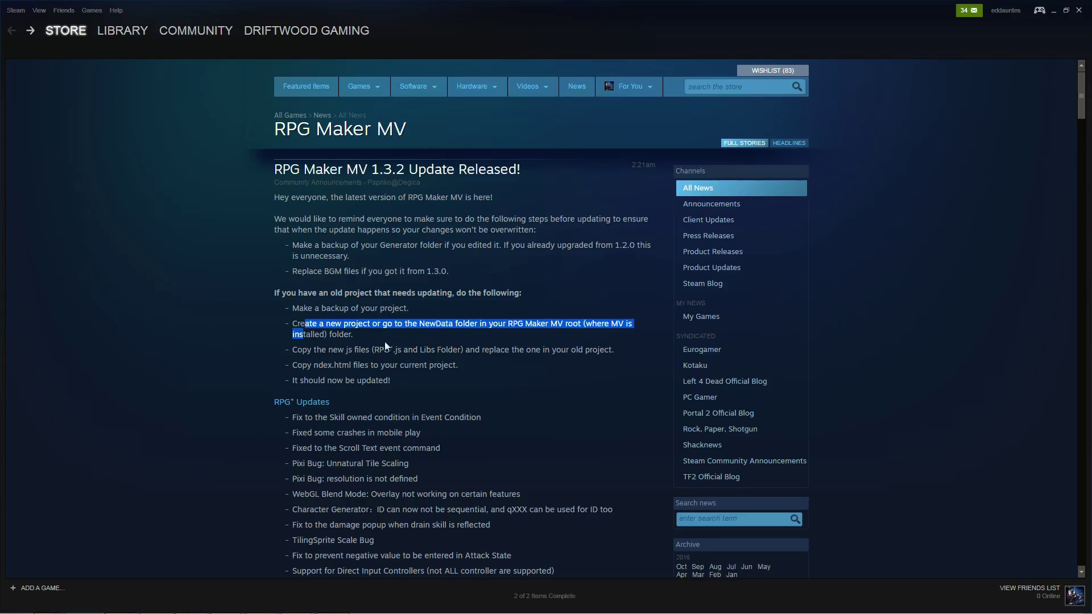
{"action": "left_click_drag", "start_coordinate": [357, 335], "coordinate": [305, 324]}
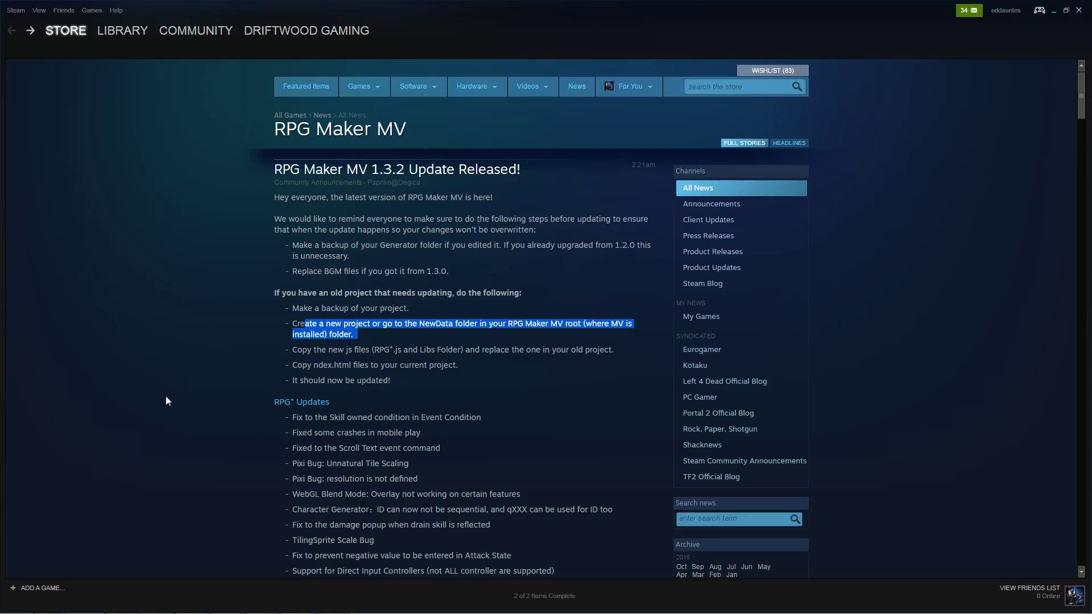
{"action": "left_click", "coordinate": [531, 596]}
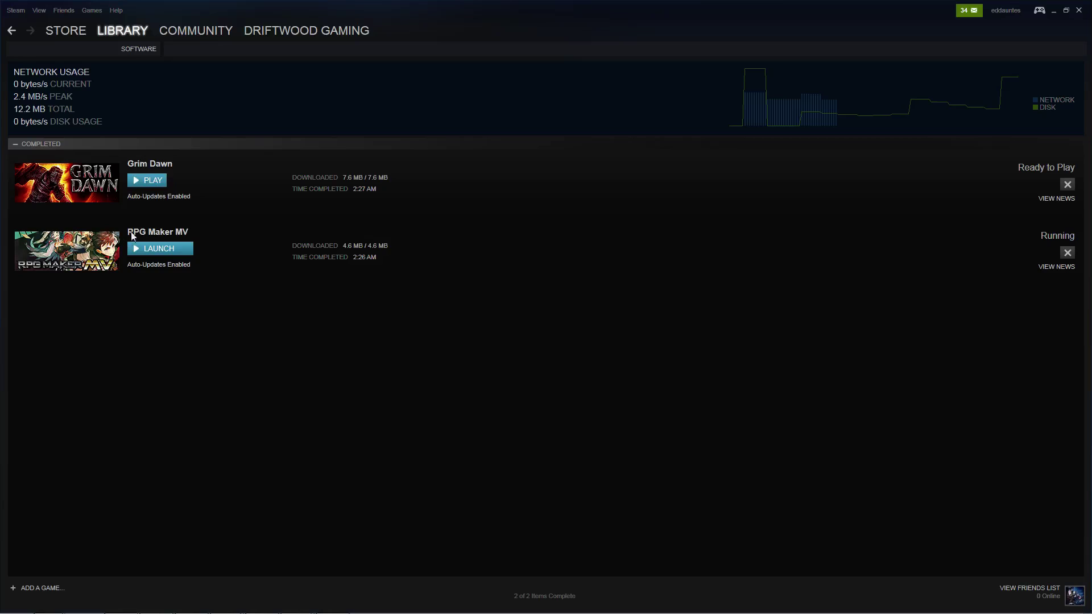
- Open RPG Maker MV's install folder through its Steam Properties Local Files 'Browse Local Files'
{"action": "left_click", "coordinate": [12, 31]}
{"action": "mouse_move", "coordinate": [108, 28]}
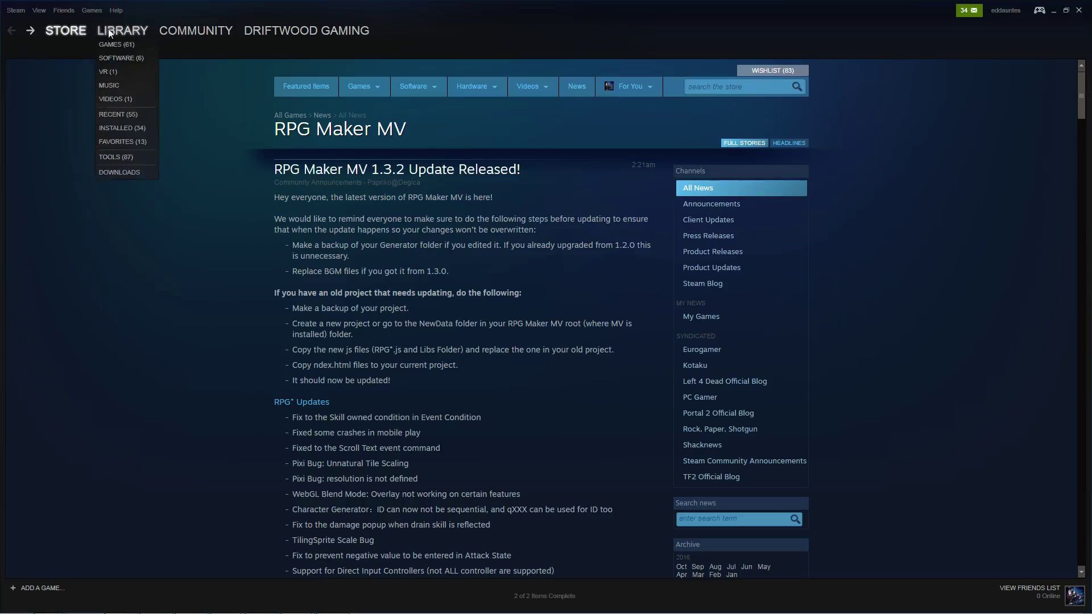
{"action": "left_click", "coordinate": [121, 60]}
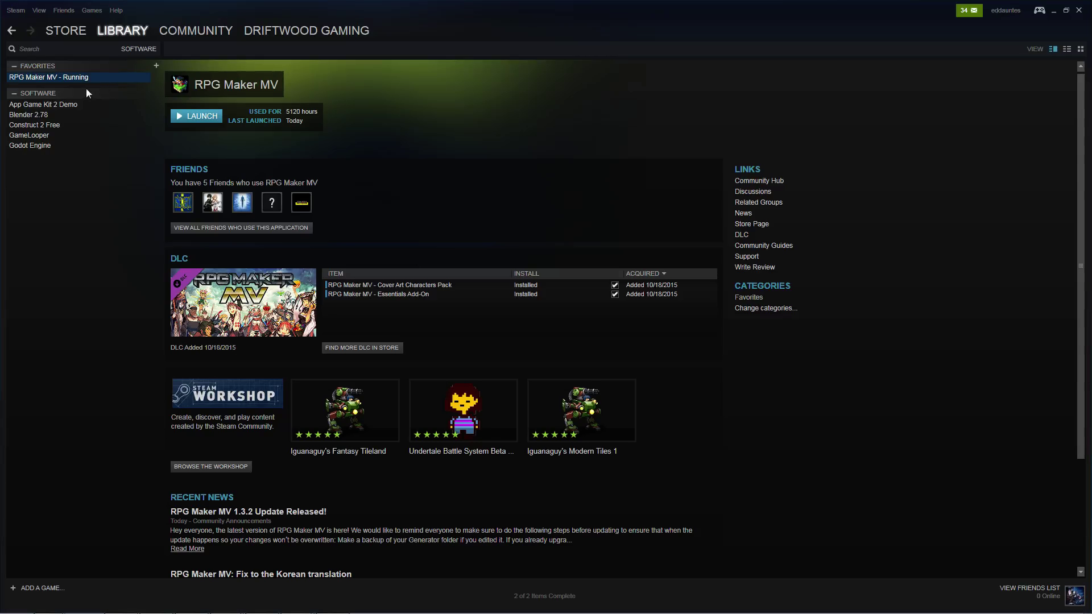
{"action": "right_click", "coordinate": [48, 81]}
{"action": "left_click", "coordinate": [66, 239]}
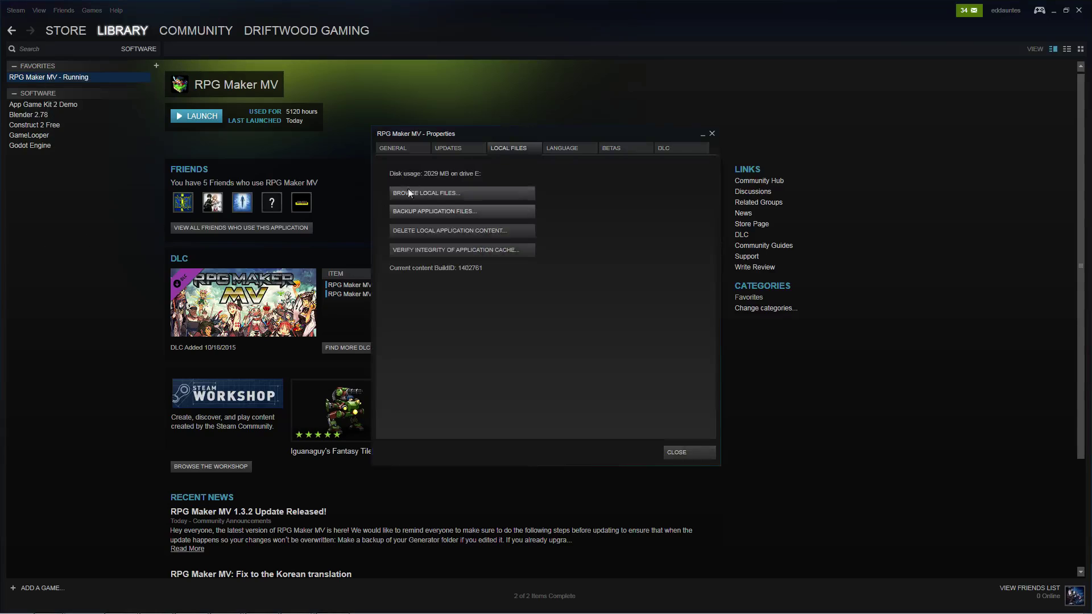
{"action": "left_click", "coordinate": [448, 195]}
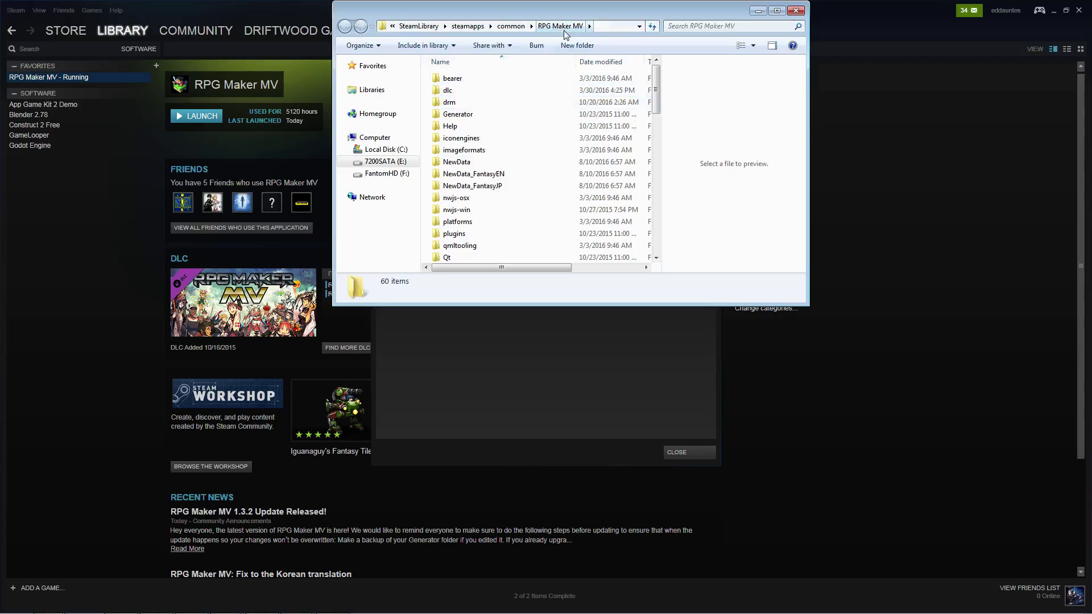
- Open the NewData folder, move its window aside and close the extra js window
{"action": "double_click", "coordinate": [467, 164]}
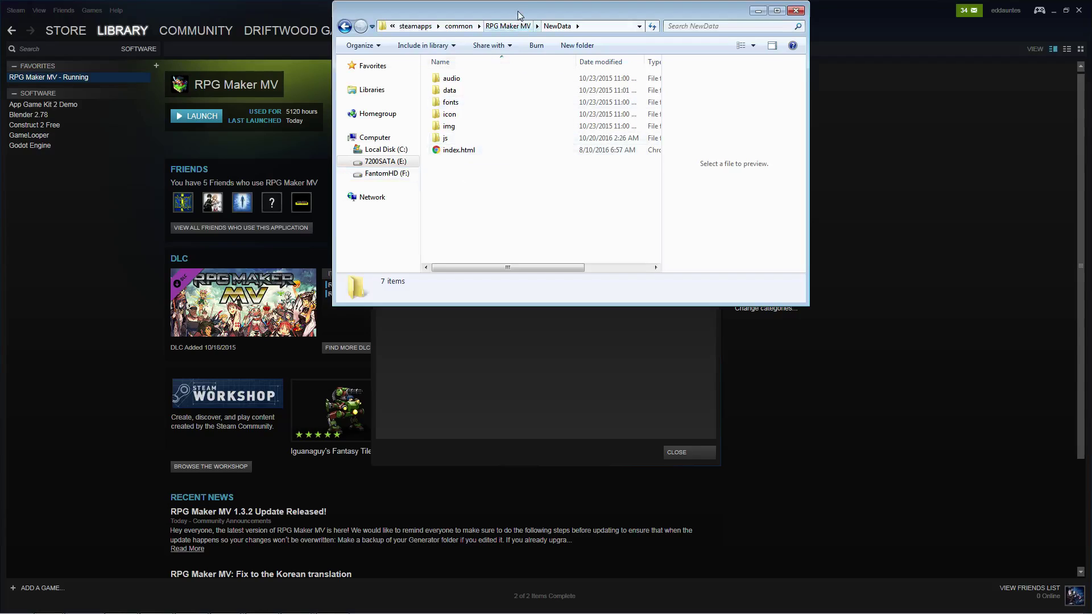
{"action": "left_click_drag", "start_coordinate": [519, 14], "coordinate": [754, 65]}
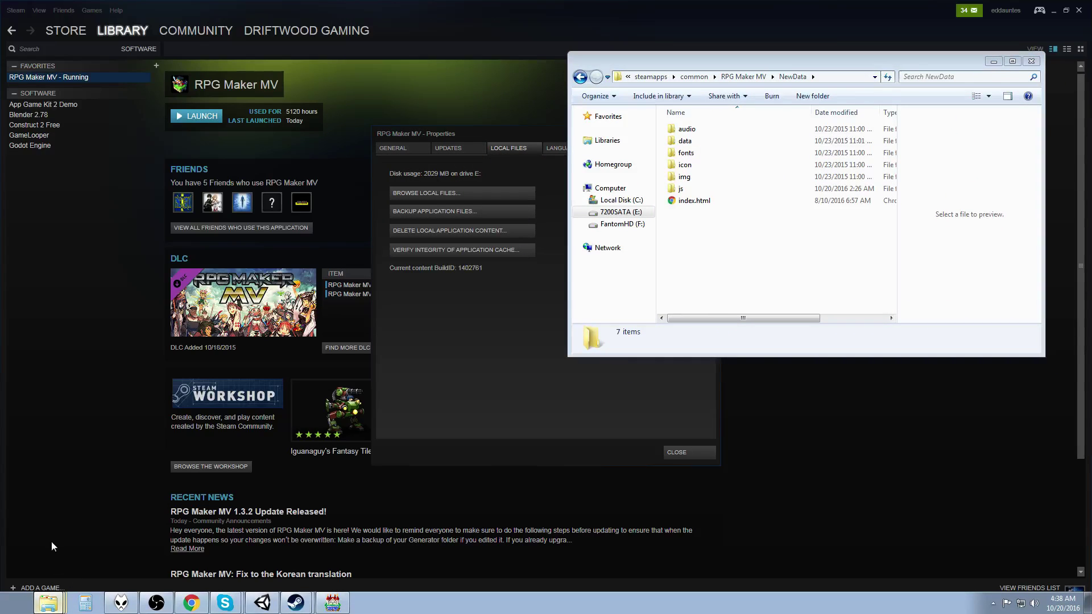
{"action": "left_click", "coordinate": [1055, 68]}
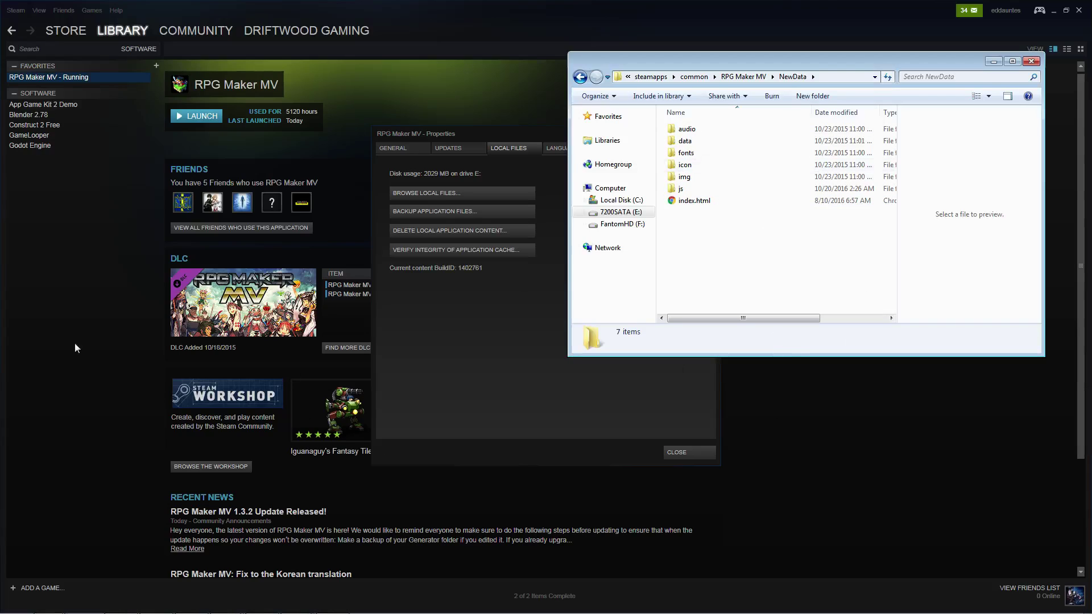
- In a second Explorer window, navigate to MV > Dungeons of Driftwood
{"action": "left_click", "coordinate": [47, 603]}
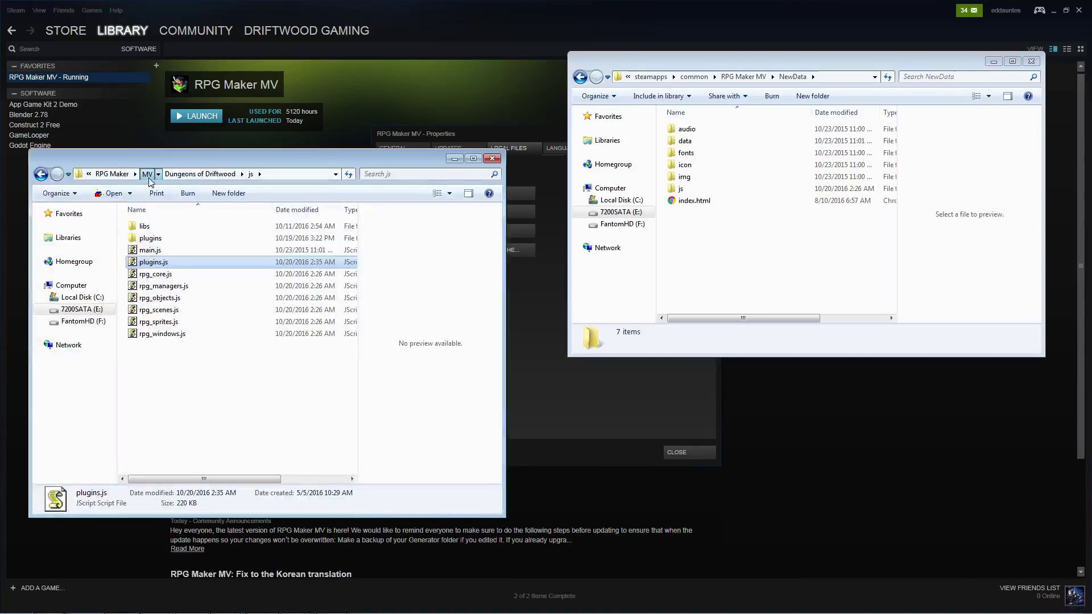
{"action": "left_click", "coordinate": [151, 173]}
{"action": "double_click", "coordinate": [191, 361]}
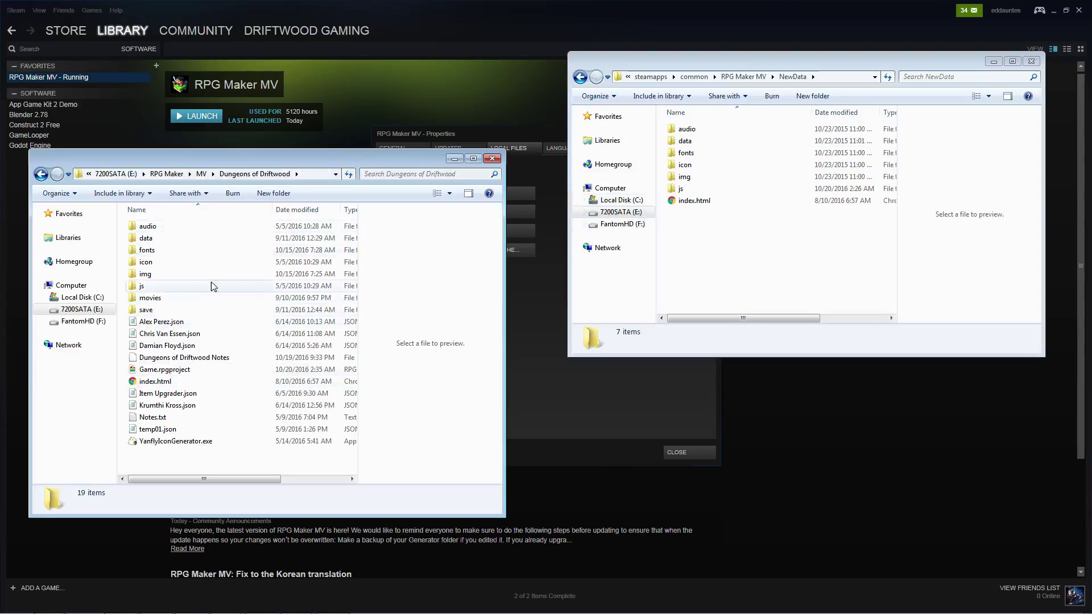
{"action": "mouse_move", "coordinate": [286, 608]}
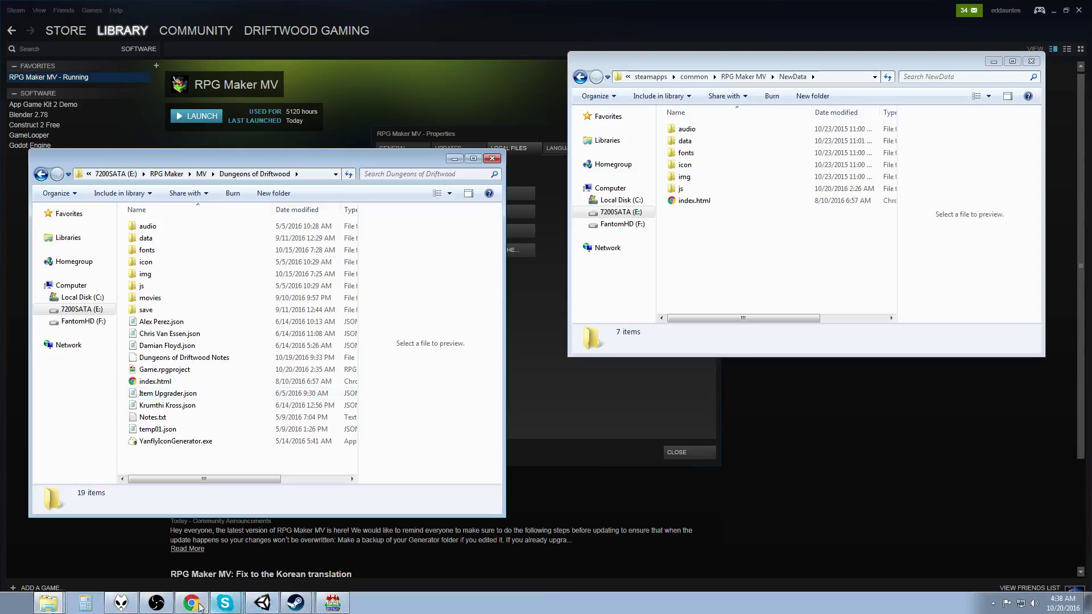
- Copy the project's index.html into 1 3 1 Backups, replacing the existing index.html
{"action": "left_click", "coordinate": [64, 569]}
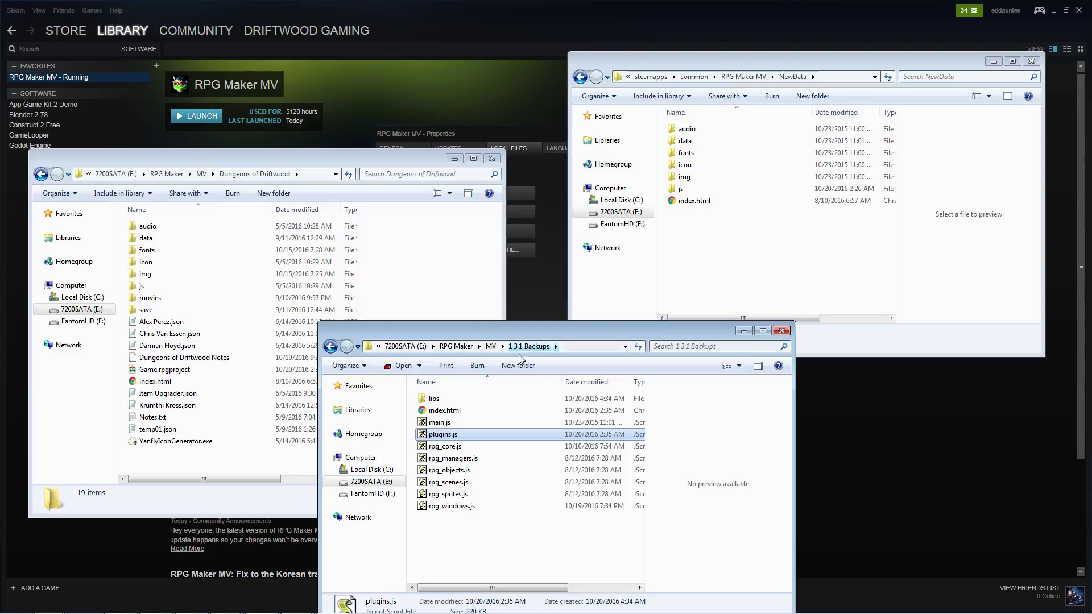
{"action": "left_click", "coordinate": [161, 384]}
{"action": "right_click", "coordinate": [161, 381]}
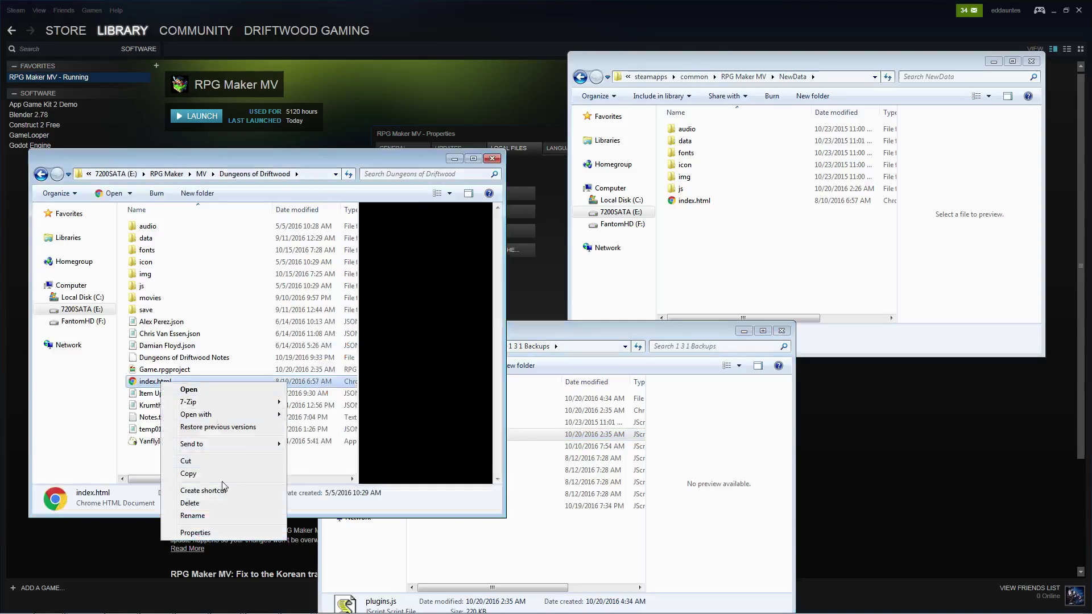
{"action": "left_click", "coordinate": [213, 475]}
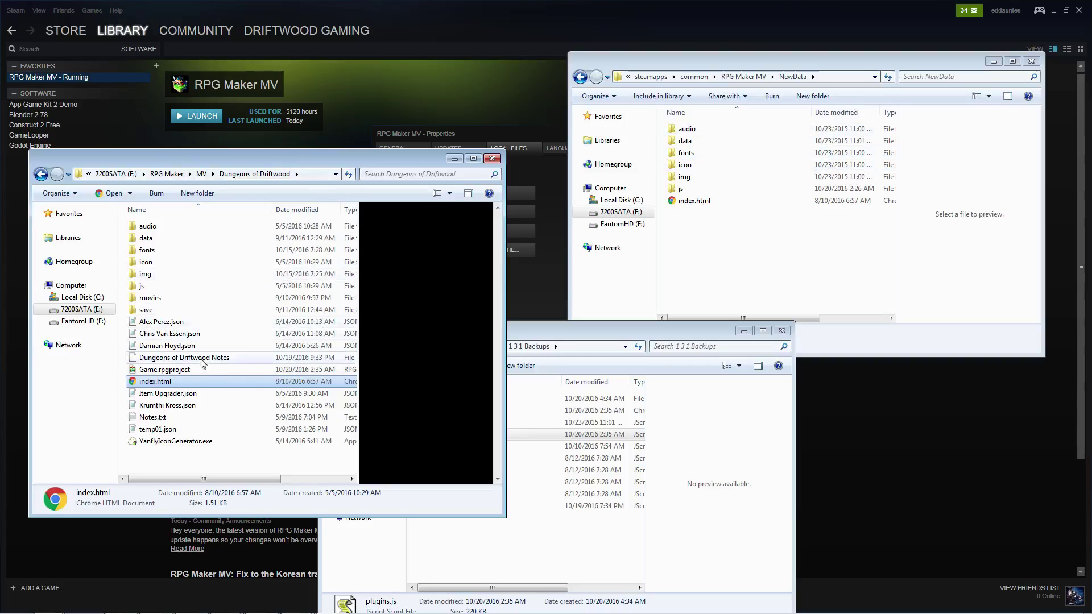
{"action": "left_click", "coordinate": [543, 540]}
{"action": "right_click", "coordinate": [544, 541]}
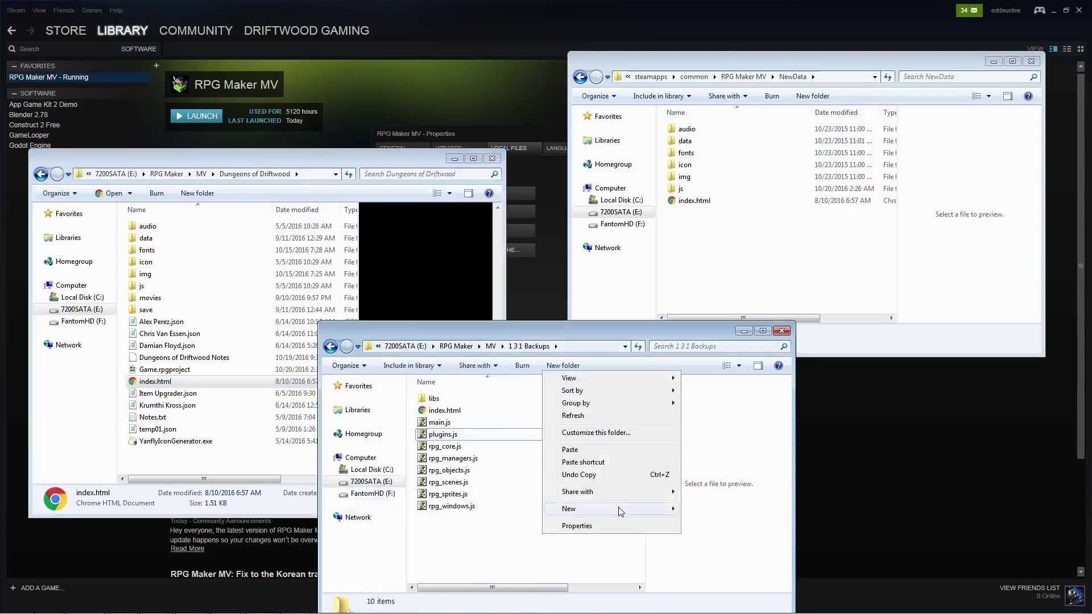
{"action": "left_click", "coordinate": [594, 451]}
{"action": "left_click", "coordinate": [515, 249]}
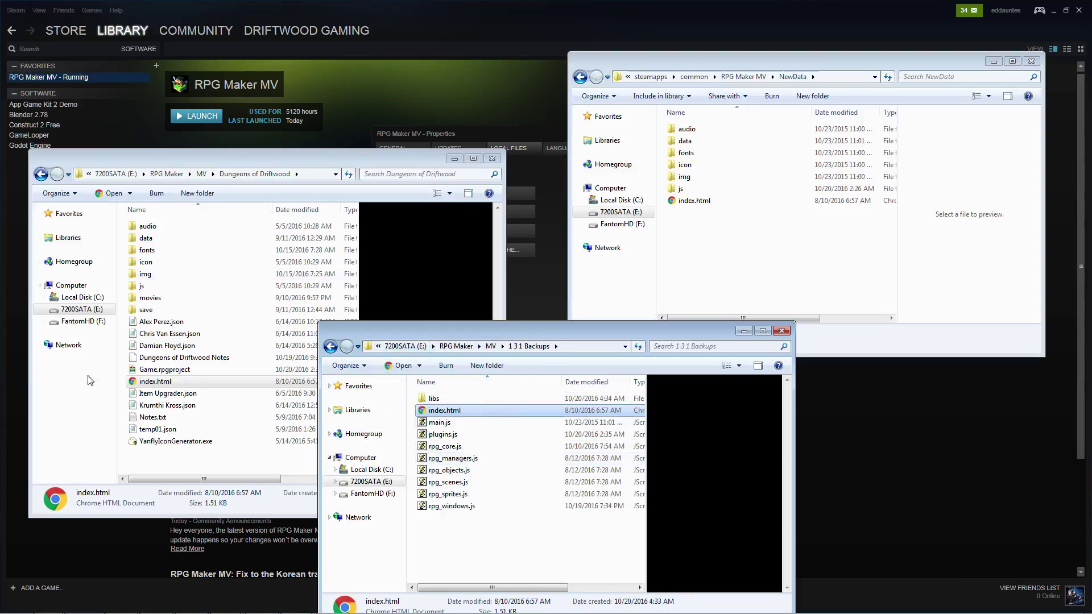
- In the project's js folder, copy everything except the plugins folder and plugins.js
{"action": "double_click", "coordinate": [154, 285]}
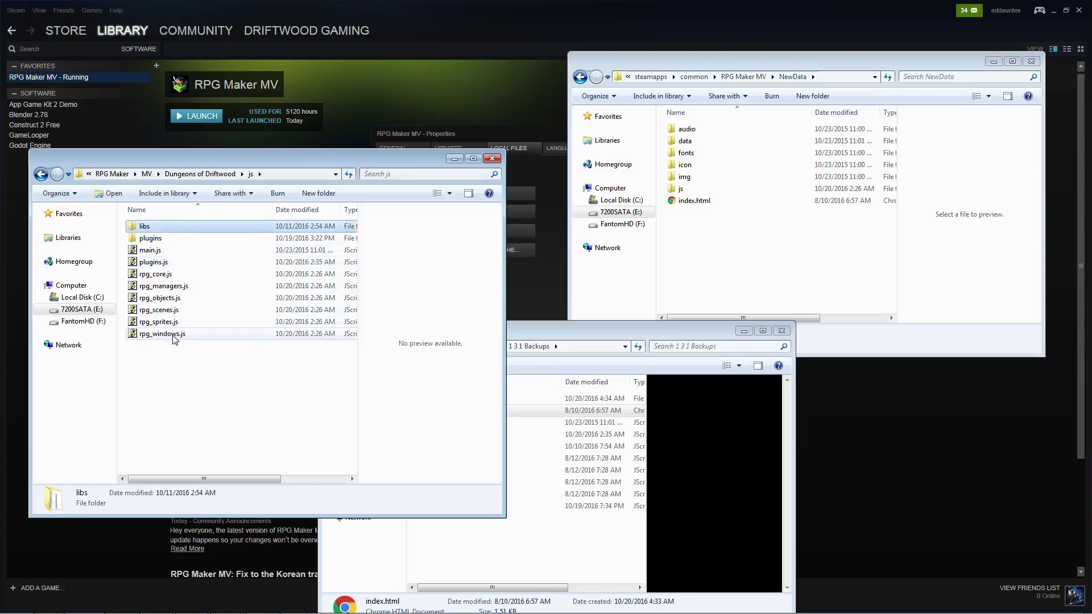
{"action": "key", "text": "ctrl+a"}
{"action": "left_click", "coordinate": [152, 241], "text": "ctrl"}
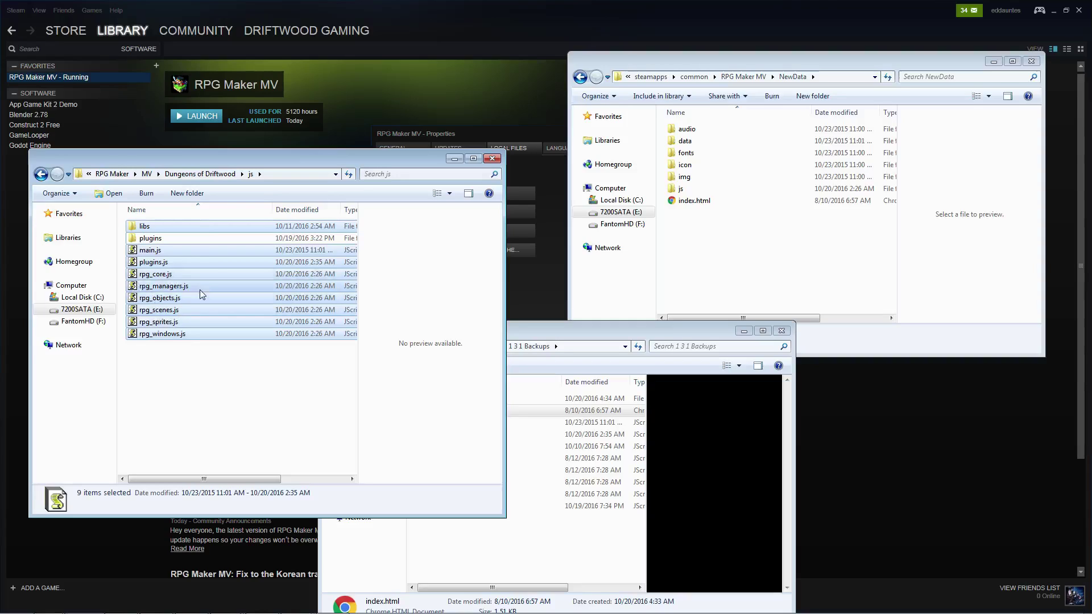
{"action": "left_click", "coordinate": [154, 262], "text": "ctrl"}
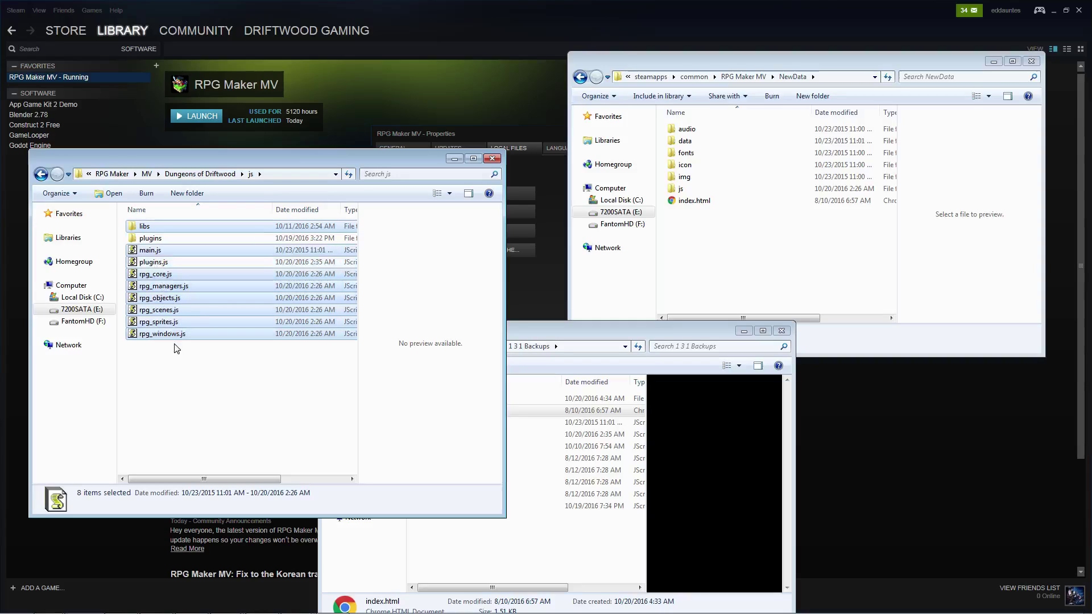
{"action": "right_click", "coordinate": [176, 277]}
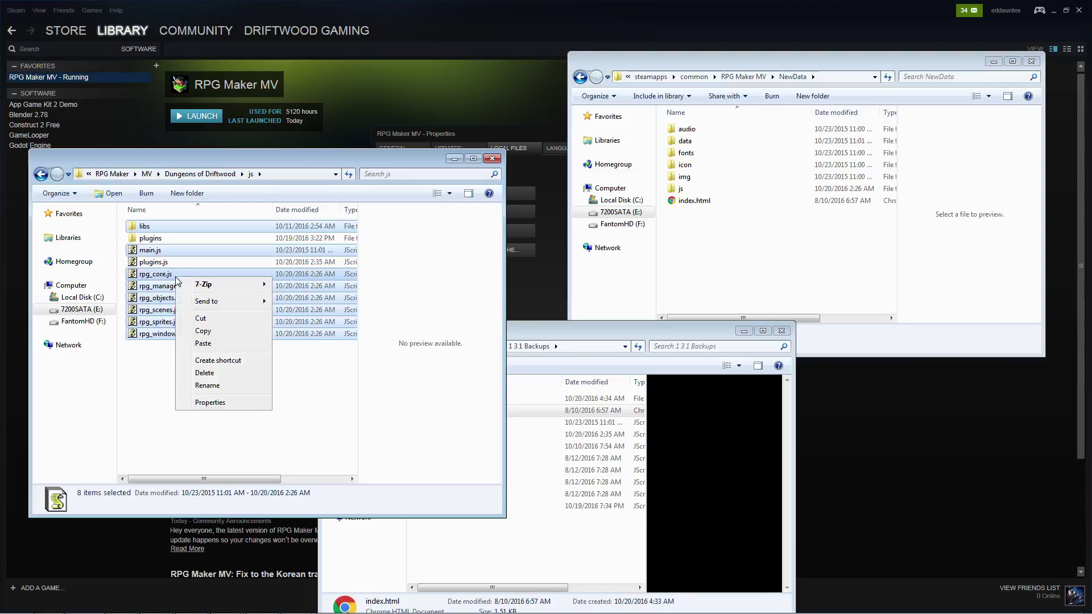
{"action": "left_click", "coordinate": [209, 331]}
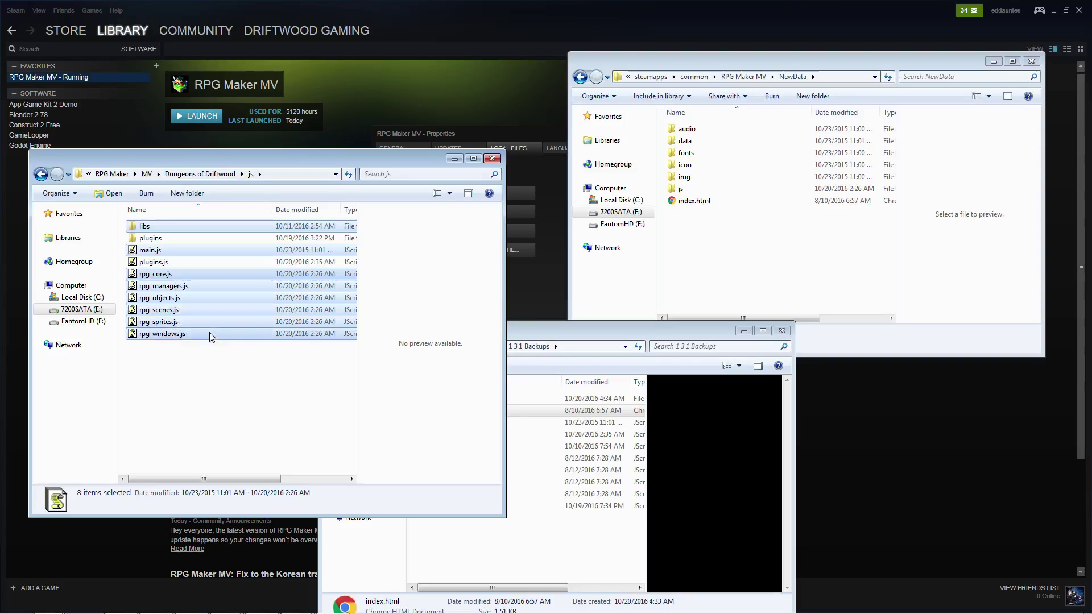
- Reselect libs and the js files without the plugins folder, and copy the nine items
{"action": "left_click", "coordinate": [187, 237]}
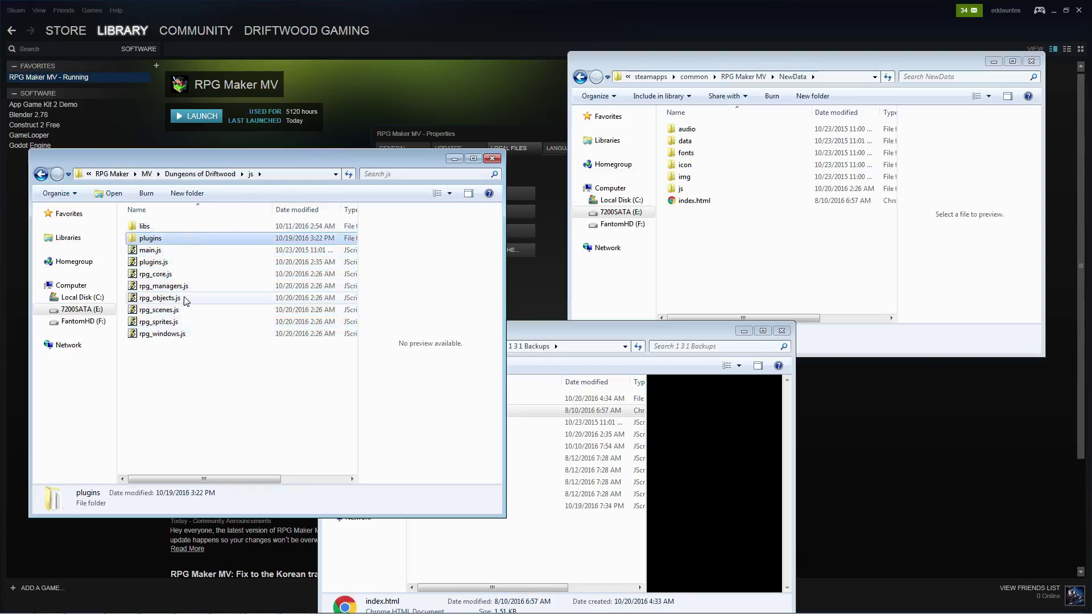
{"action": "left_click", "coordinate": [171, 226]}
{"action": "left_click", "coordinate": [171, 334], "text": "shift"}
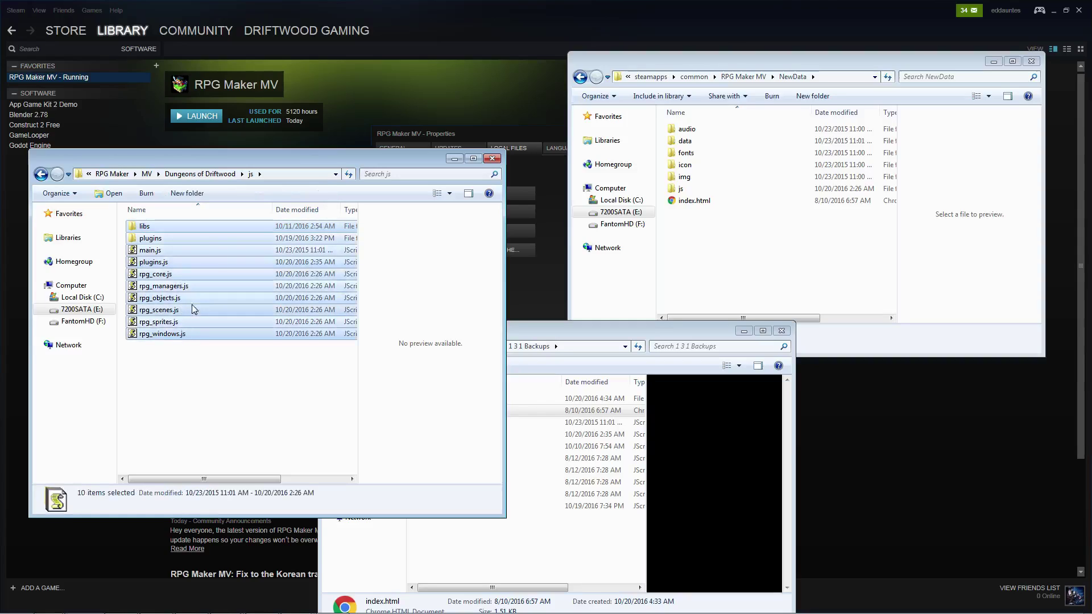
{"action": "left_click", "coordinate": [157, 239], "text": "ctrl"}
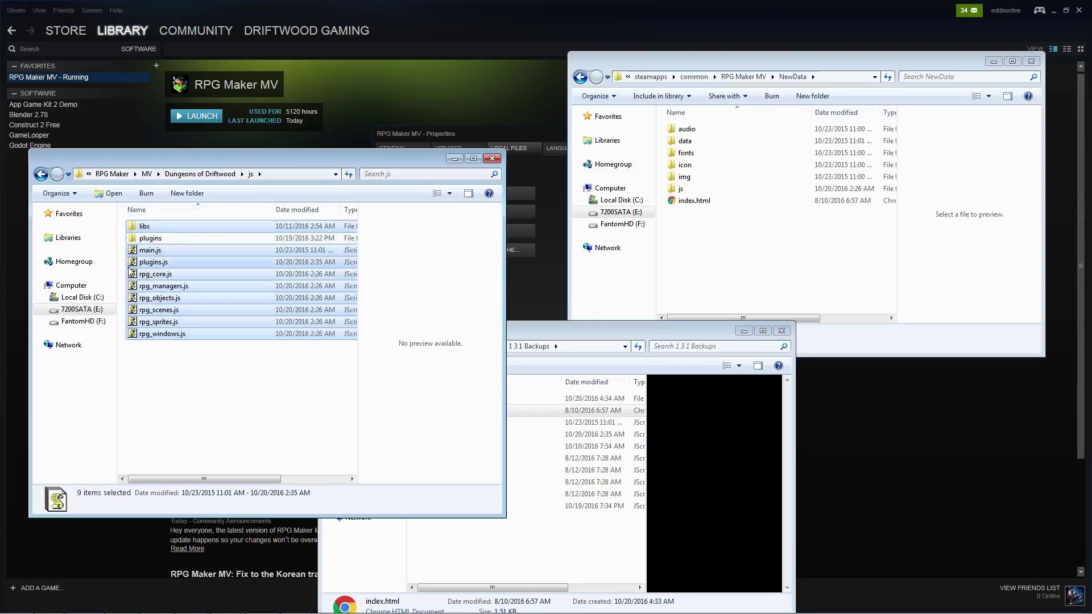
{"action": "right_click", "coordinate": [168, 270]}
{"action": "left_click", "coordinate": [219, 327]}
- Paste them into 1 3 1 Backups, replacing all conflicting files and merging libs
{"action": "left_click", "coordinate": [565, 544]}
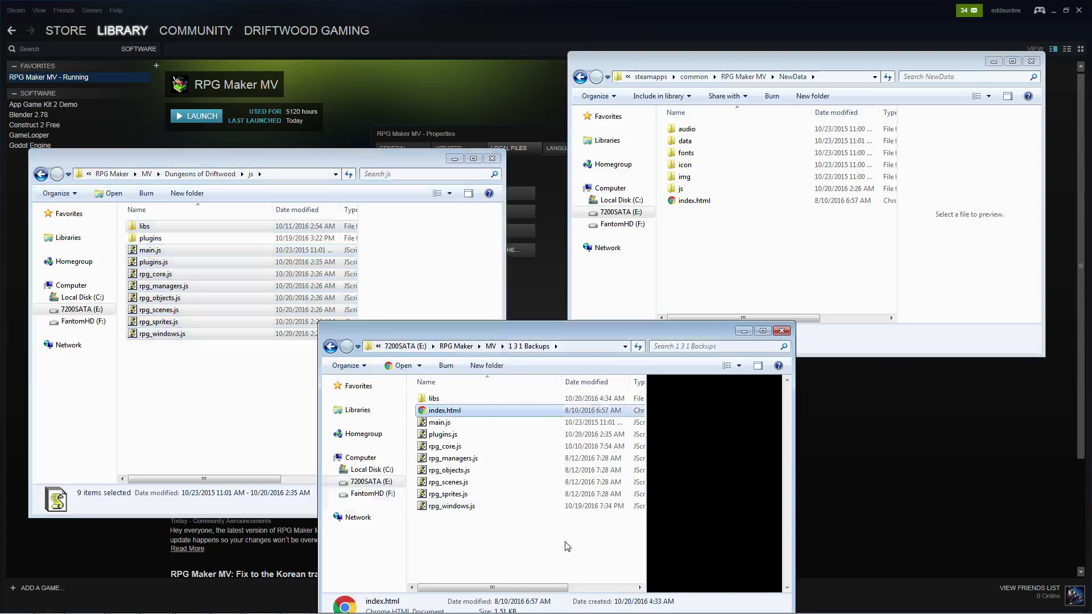
{"action": "right_click", "coordinate": [515, 540]}
{"action": "left_click", "coordinate": [554, 453]}
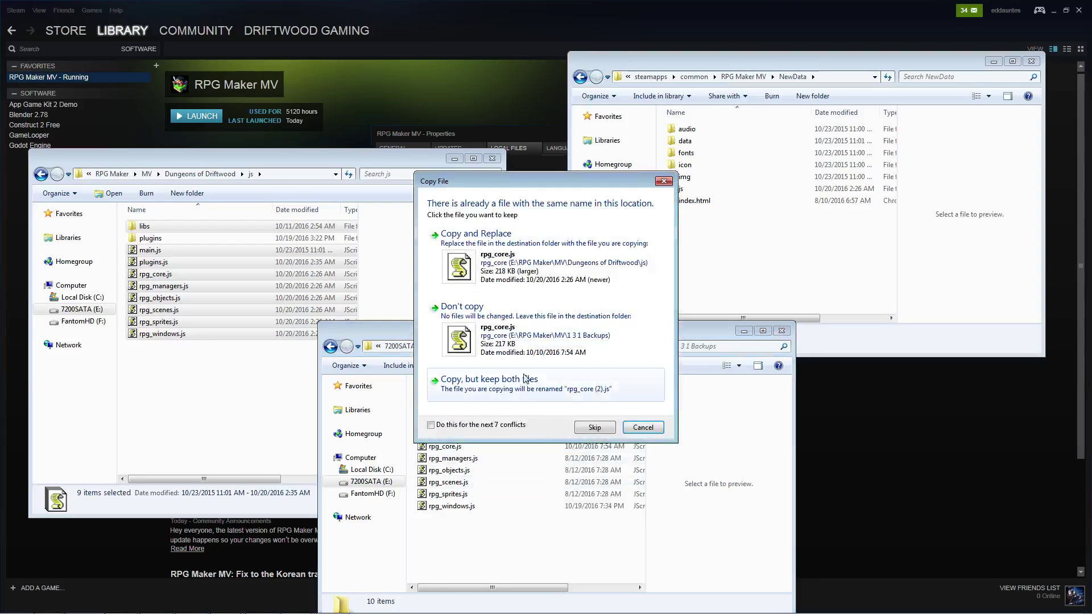
{"action": "left_click", "coordinate": [475, 230]}
{"action": "left_click", "coordinate": [507, 431]}
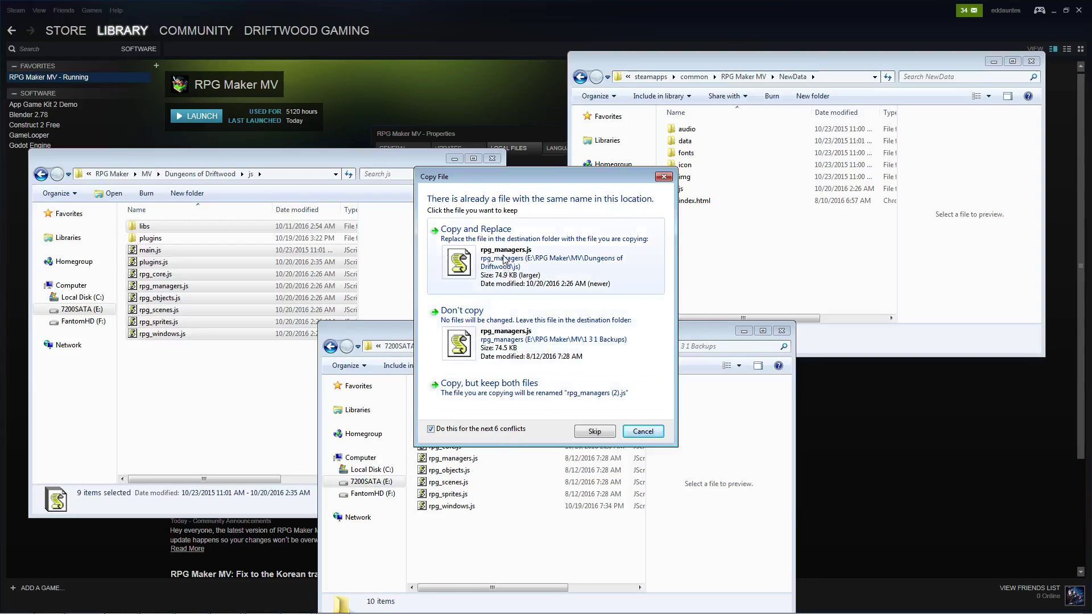
{"action": "left_click", "coordinate": [475, 229]}
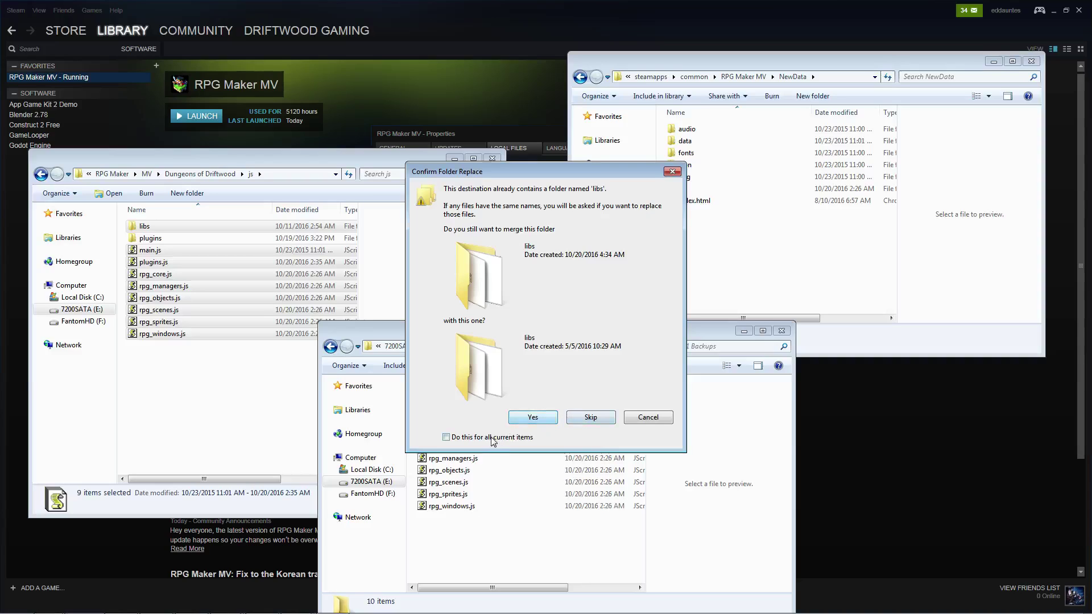
{"action": "left_click", "coordinate": [521, 417]}
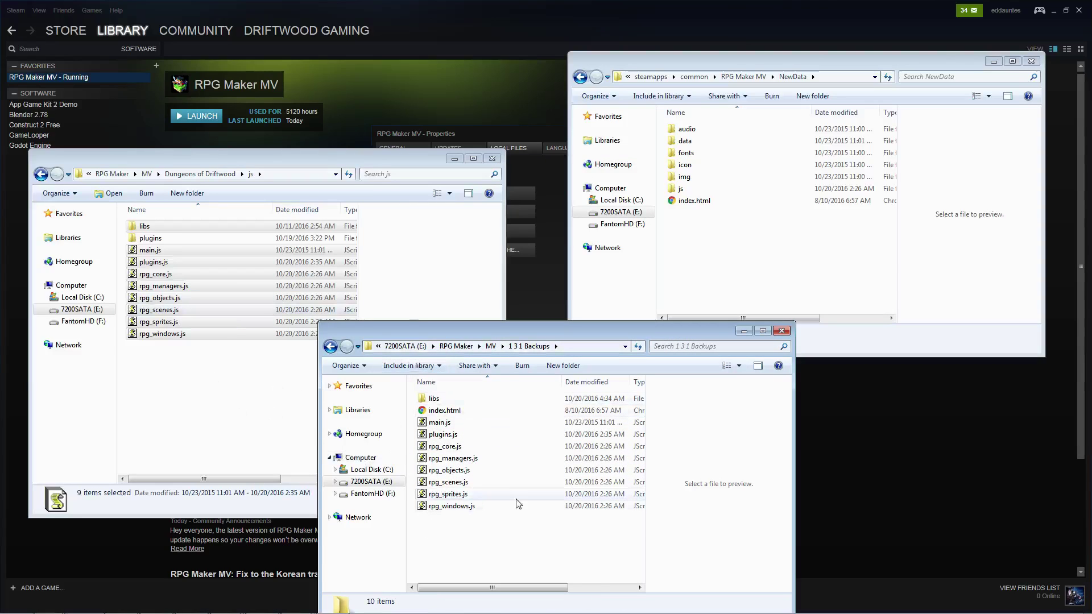
{"action": "left_click", "coordinate": [202, 378]}
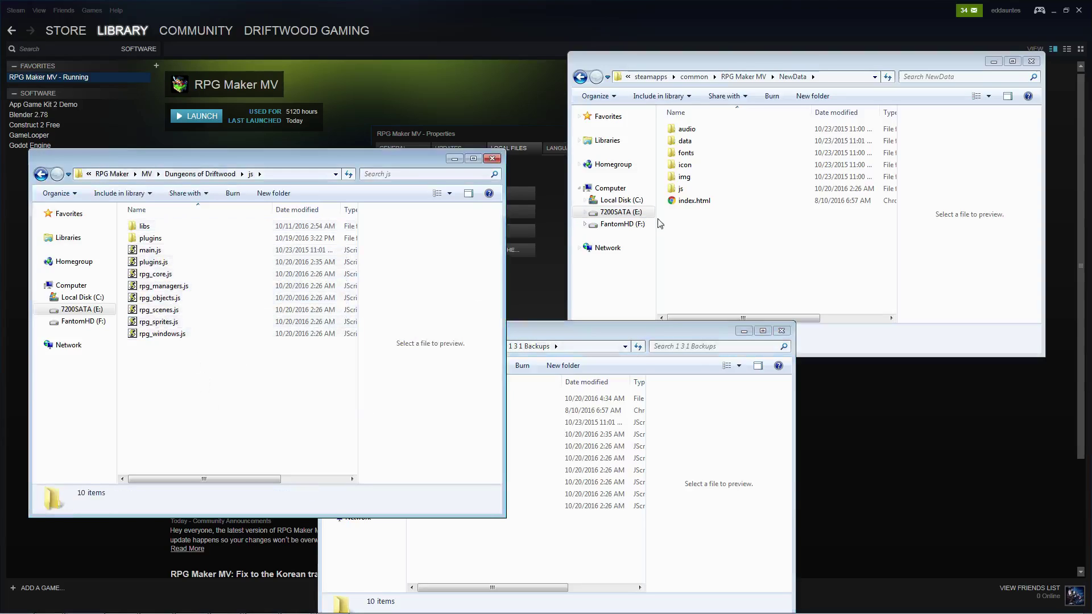
- Copy NewData's index.html over the index.html in the Dungeons of Driftwood project folder
{"action": "left_click_drag", "start_coordinate": [832, 58], "coordinate": [804, 37]}
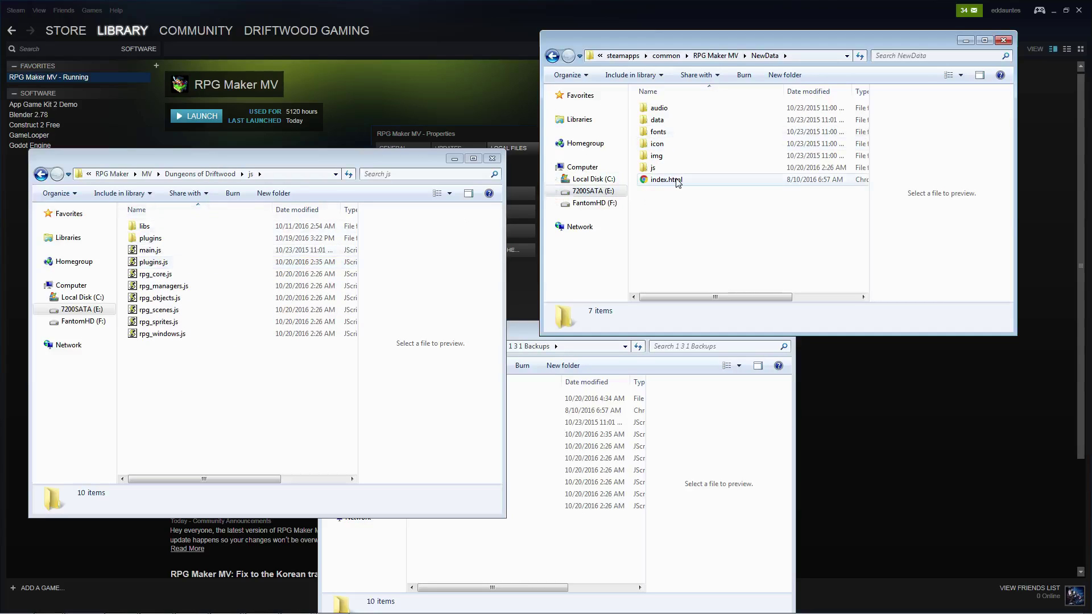
{"action": "key", "text": "alt+Tab"}
{"action": "key", "text": "BackSpace"}
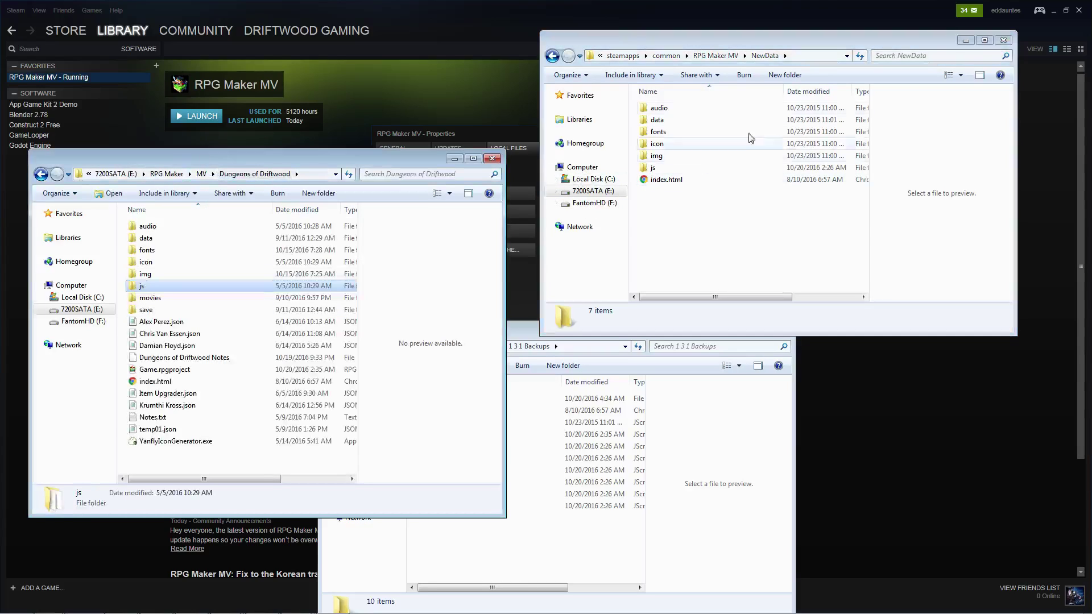
{"action": "right_click", "coordinate": [680, 180]}
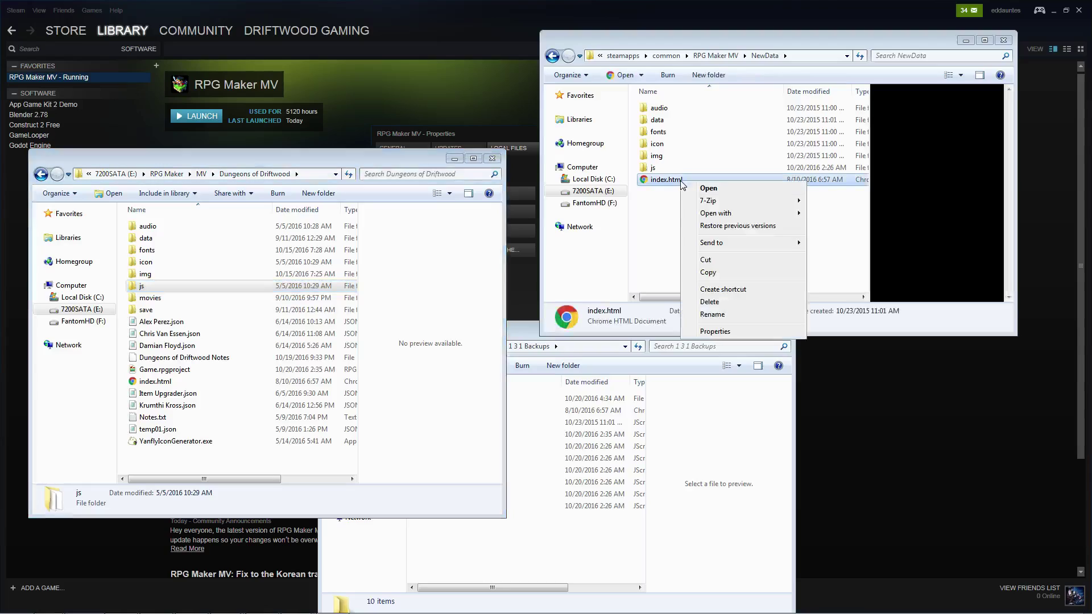
{"action": "left_click", "coordinate": [733, 273]}
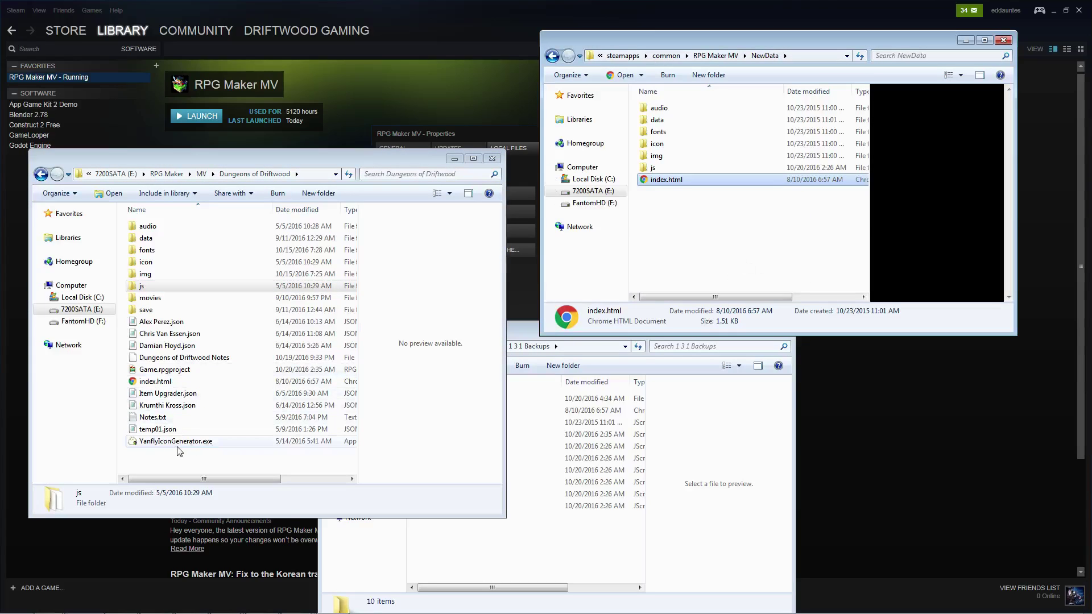
{"action": "right_click", "coordinate": [169, 292]}
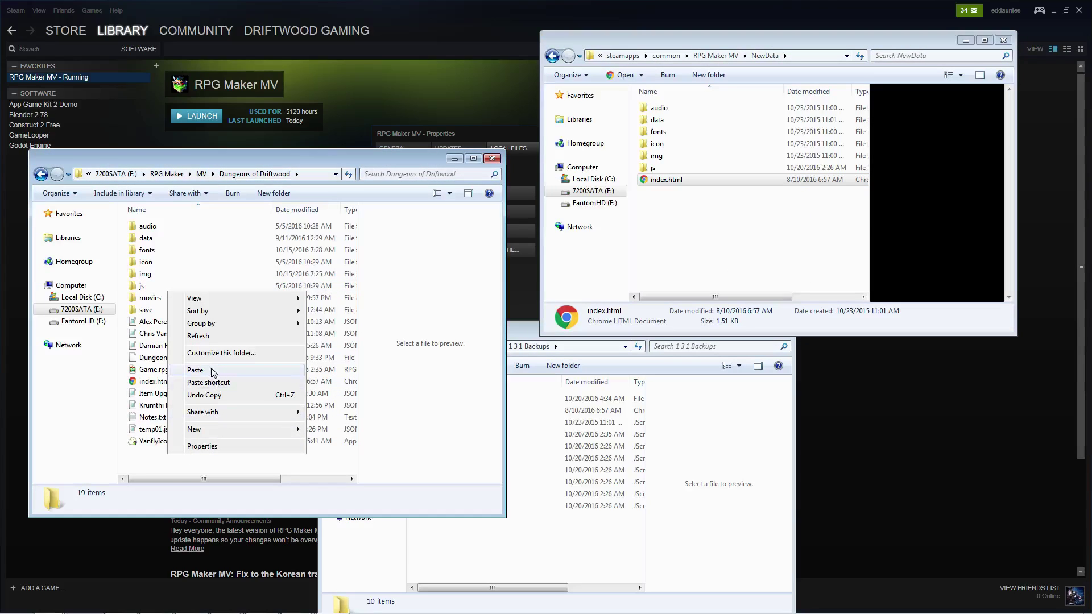
{"action": "left_click", "coordinate": [210, 370]}
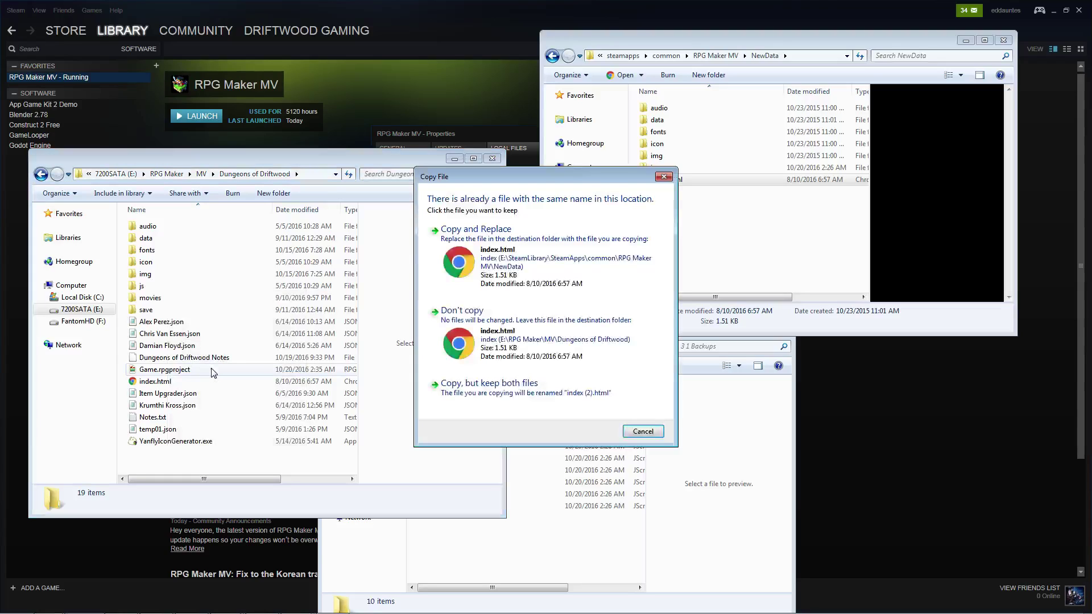
{"action": "left_click", "coordinate": [542, 251]}
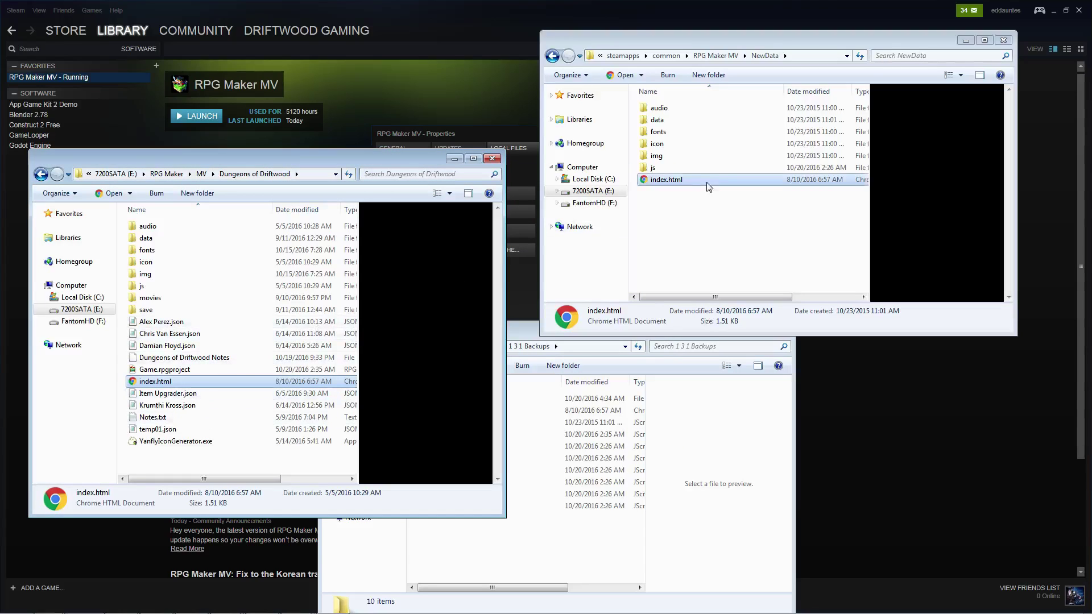
- Copy the eight NewData js items, excluding plugins and plugins.js, and open the project's js folder
{"action": "double_click", "coordinate": [681, 167]}
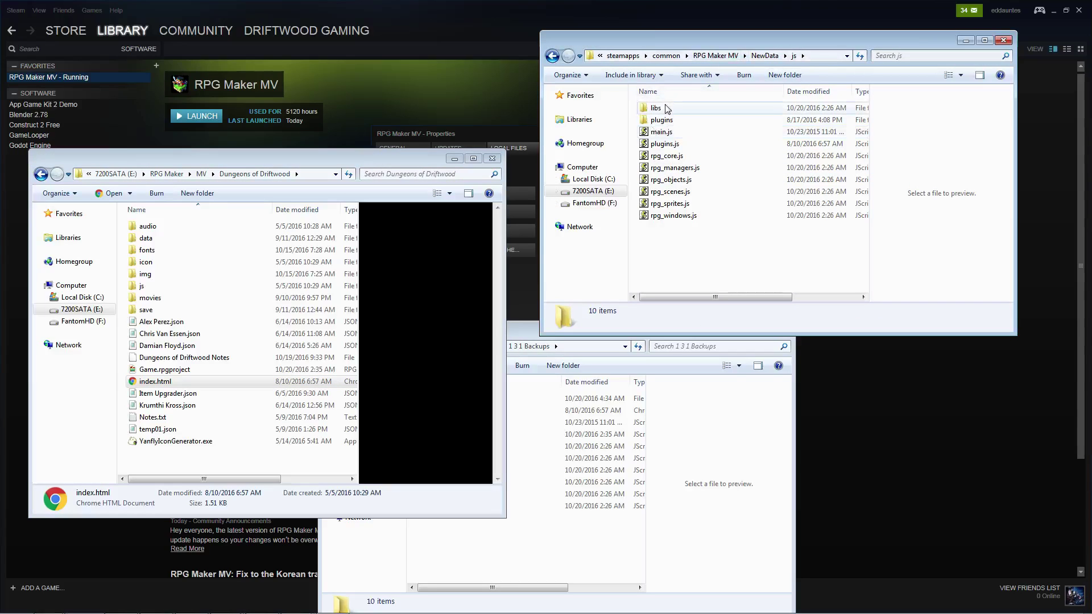
{"action": "left_click", "coordinate": [659, 108]}
{"action": "key", "text": "ctrl+a"}
{"action": "left_click", "coordinate": [664, 120], "text": "ctrl"}
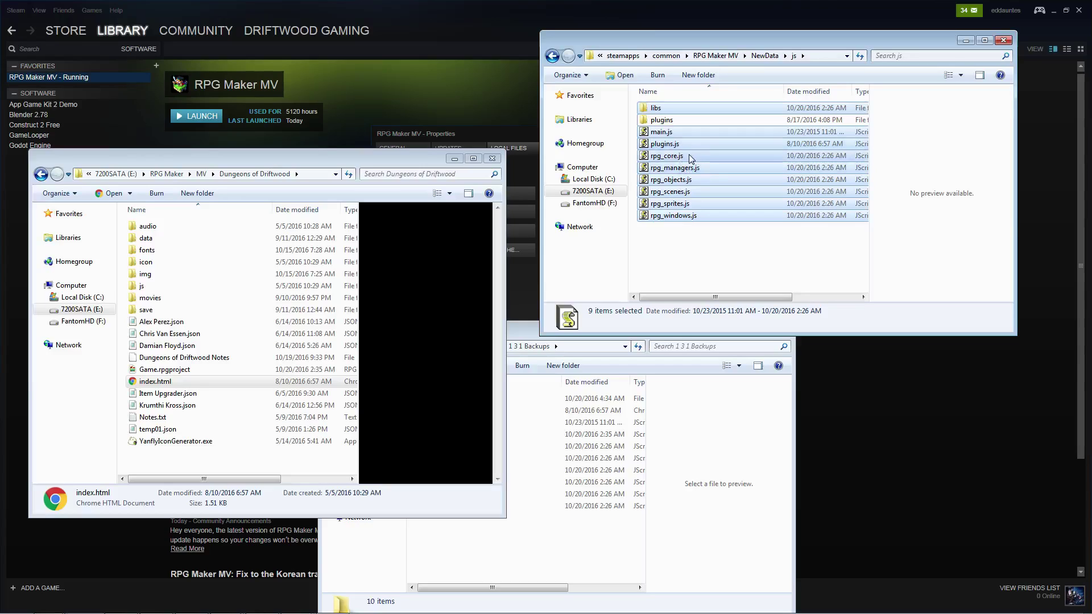
{"action": "left_click", "coordinate": [676, 144], "text": "ctrl"}
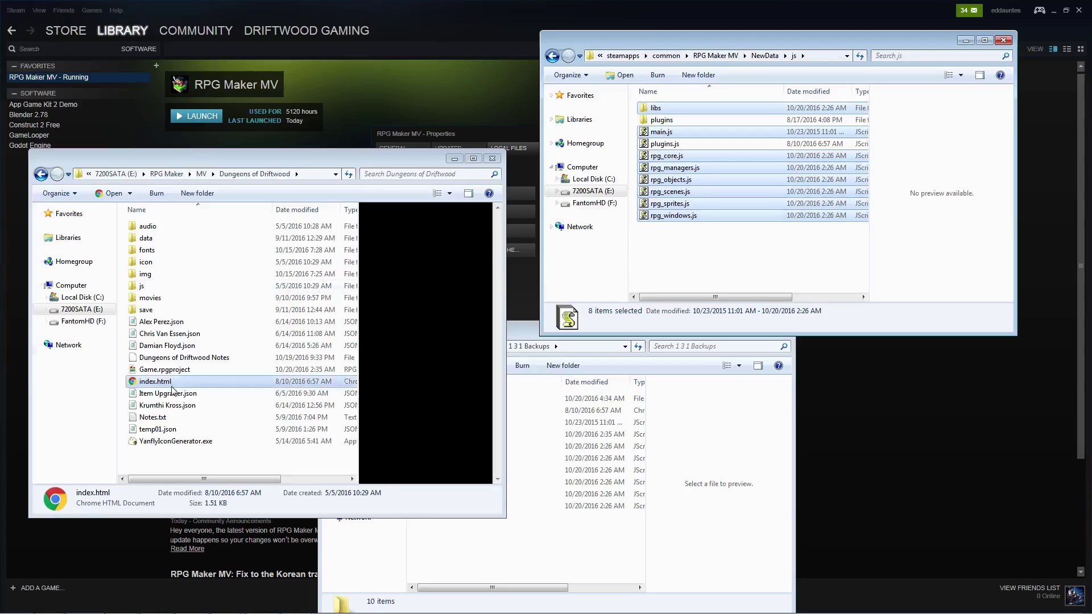
{"action": "right_click", "coordinate": [678, 171]}
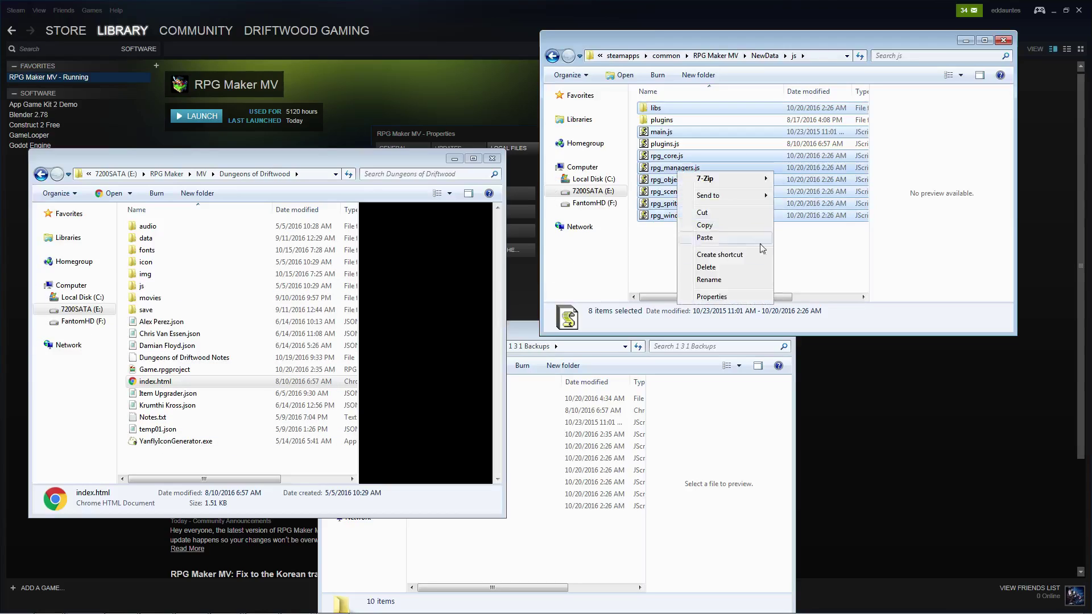
{"action": "left_click", "coordinate": [722, 227]}
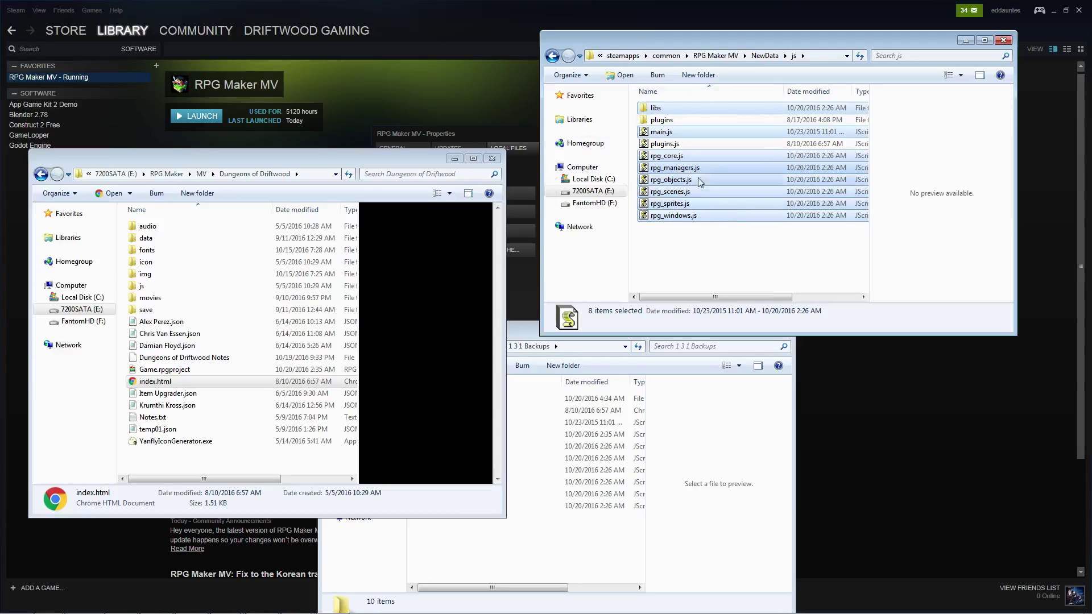
{"action": "double_click", "coordinate": [143, 286]}
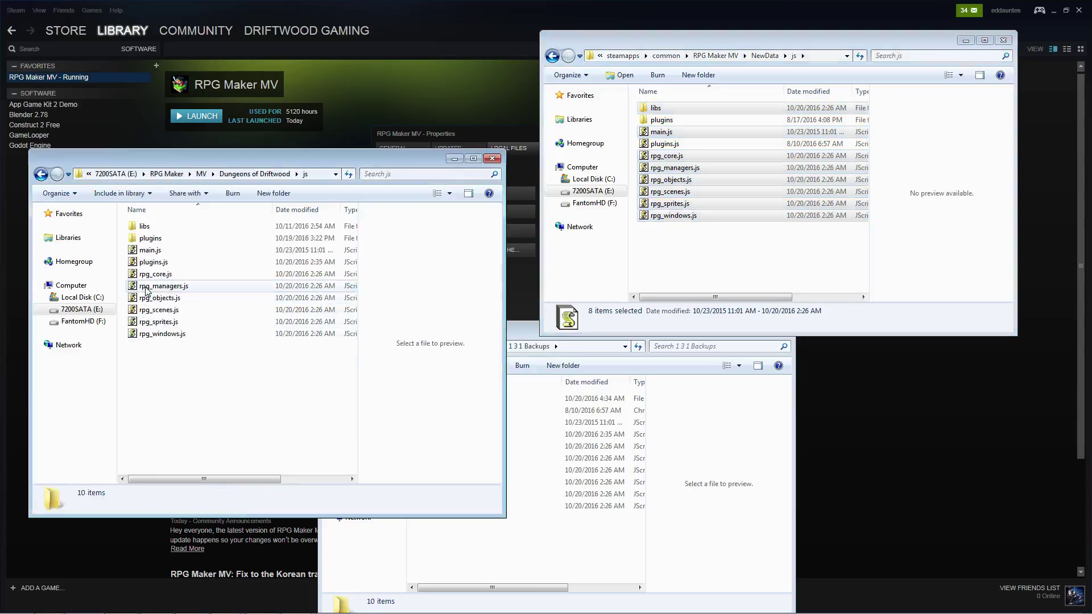
- Paste the NewData js items into the project js folder, replacing all conflicts and merging libs
{"action": "right_click", "coordinate": [181, 365]}
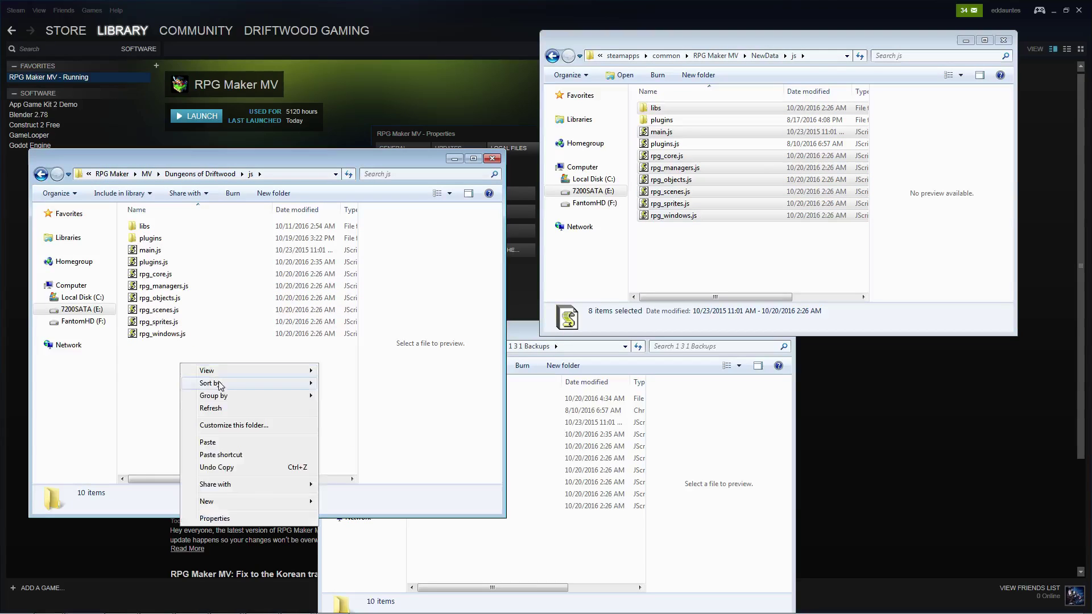
{"action": "left_click", "coordinate": [224, 443]}
{"action": "left_click", "coordinate": [471, 437]}
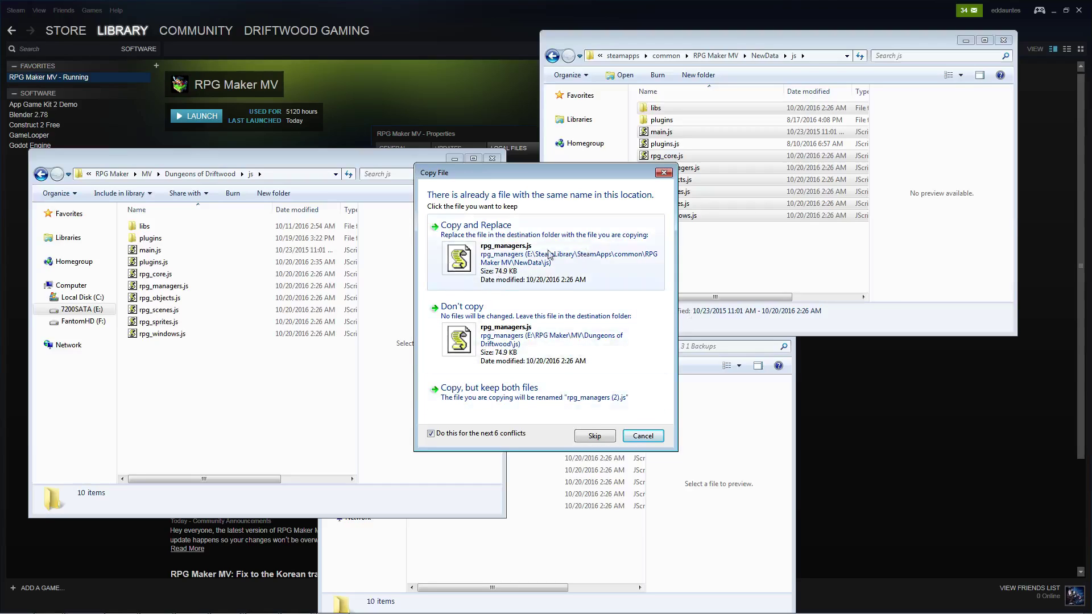
{"action": "left_click", "coordinate": [527, 251]}
{"action": "left_click", "coordinate": [532, 415]}
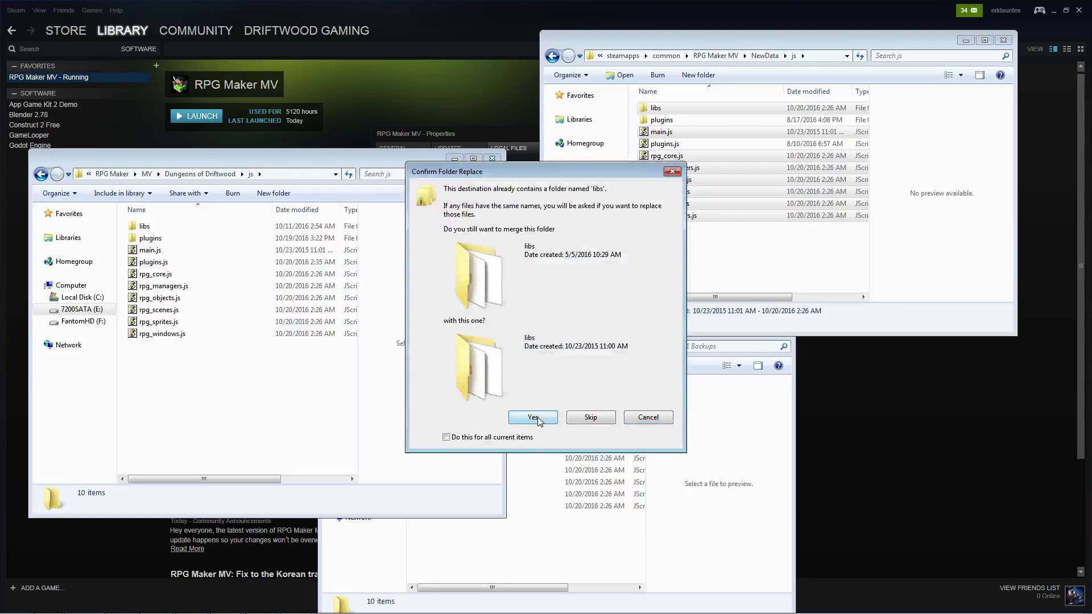
{"action": "left_click", "coordinate": [226, 370]}
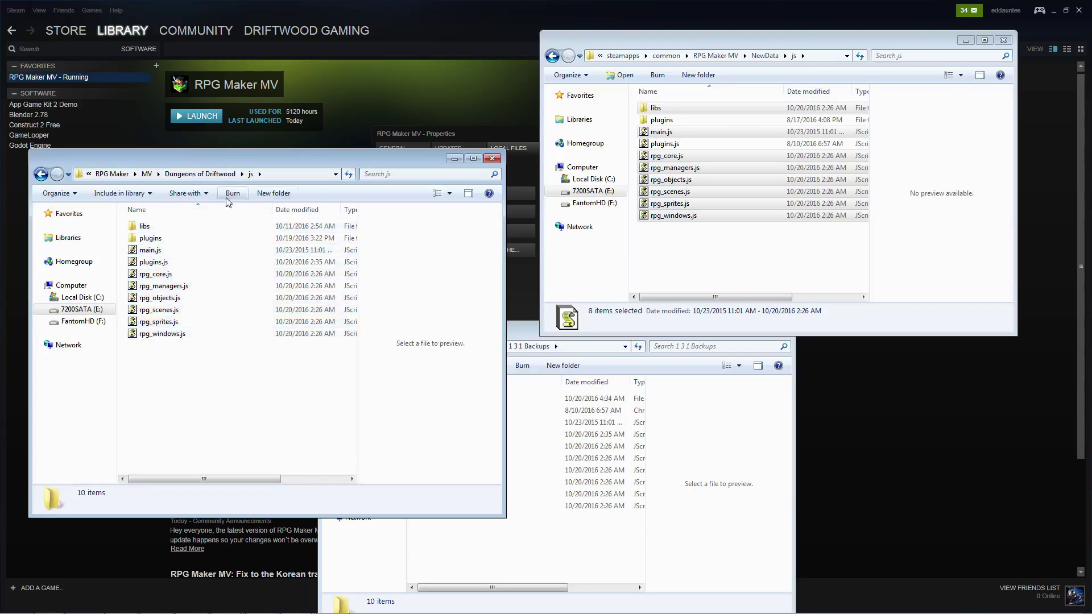
- Compare the project's and NewData's libs folders by Type and Size, then return to the project folder
{"action": "double_click", "coordinate": [193, 226]}
{"action": "left_click", "coordinate": [655, 107]}
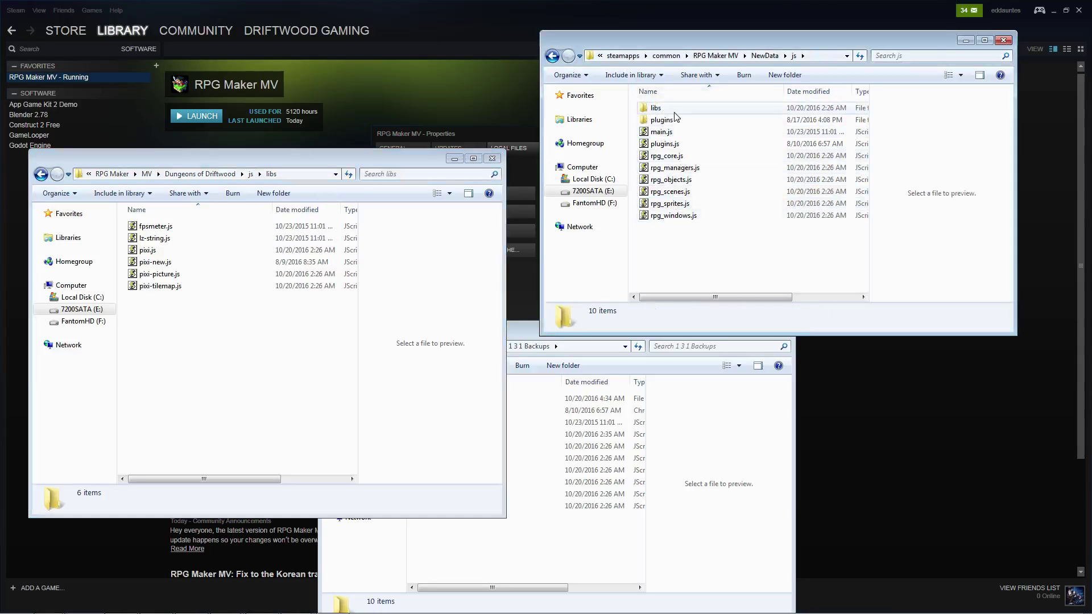
{"action": "double_click", "coordinate": [656, 107]}
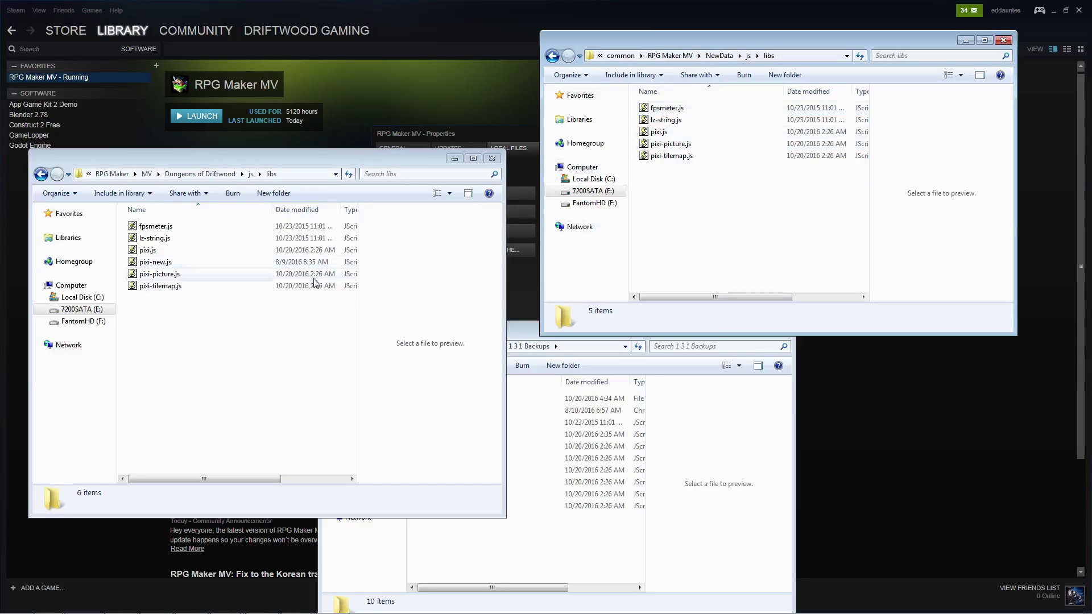
{"action": "left_click", "coordinate": [176, 227]}
{"action": "left_click_drag", "start_coordinate": [358, 283], "coordinate": [463, 280]}
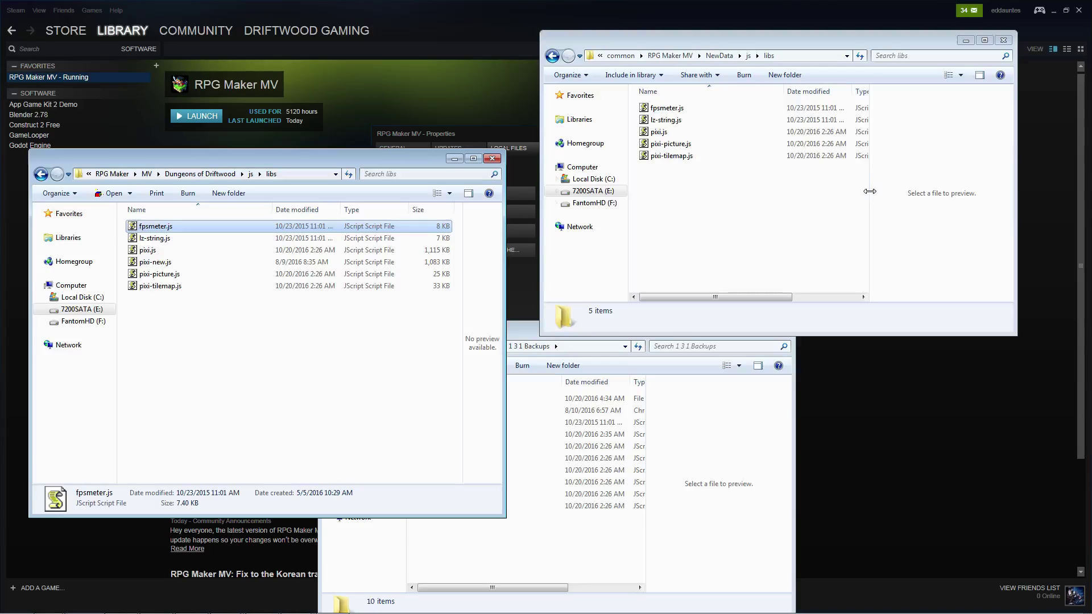
{"action": "left_click_drag", "start_coordinate": [869, 192], "coordinate": [974, 191]}
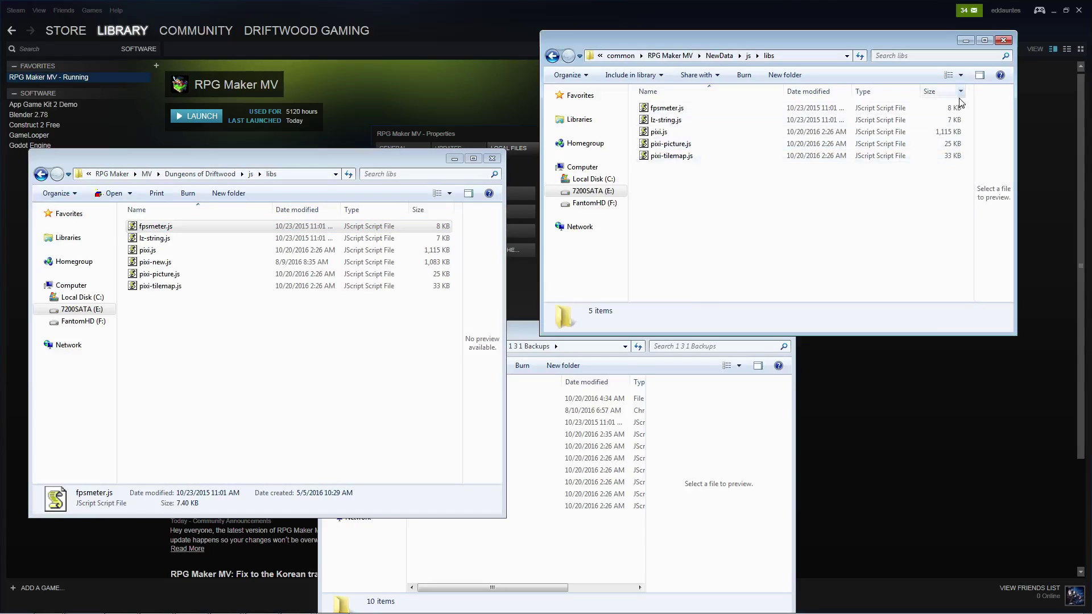
{"action": "left_click", "coordinate": [201, 174]}
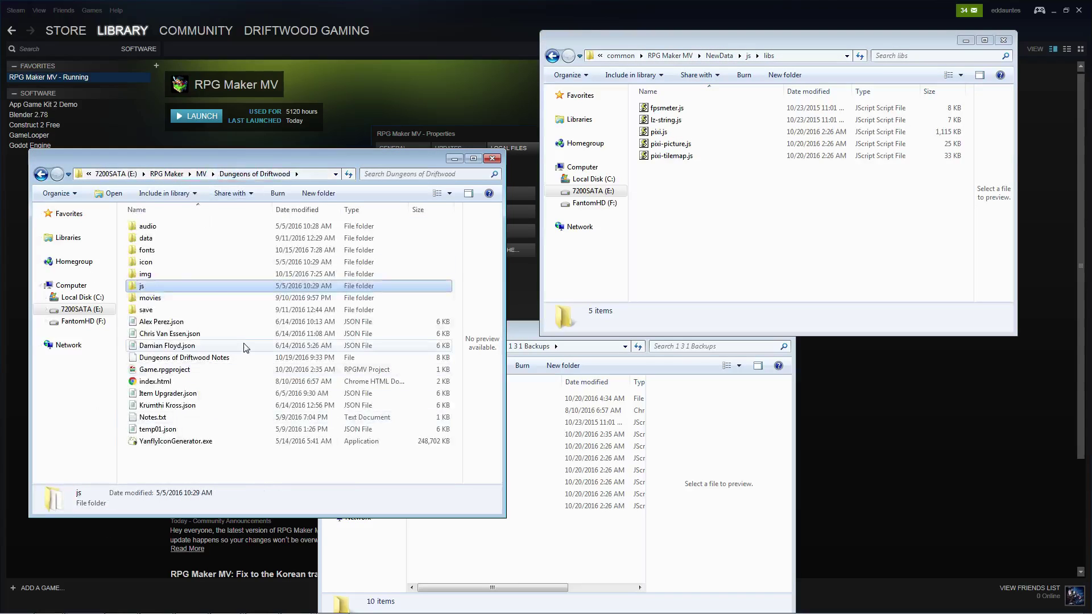
- Close the RPG Maker MV project and reopen it from Game.rpgproject
{"action": "left_click", "coordinate": [327, 605]}
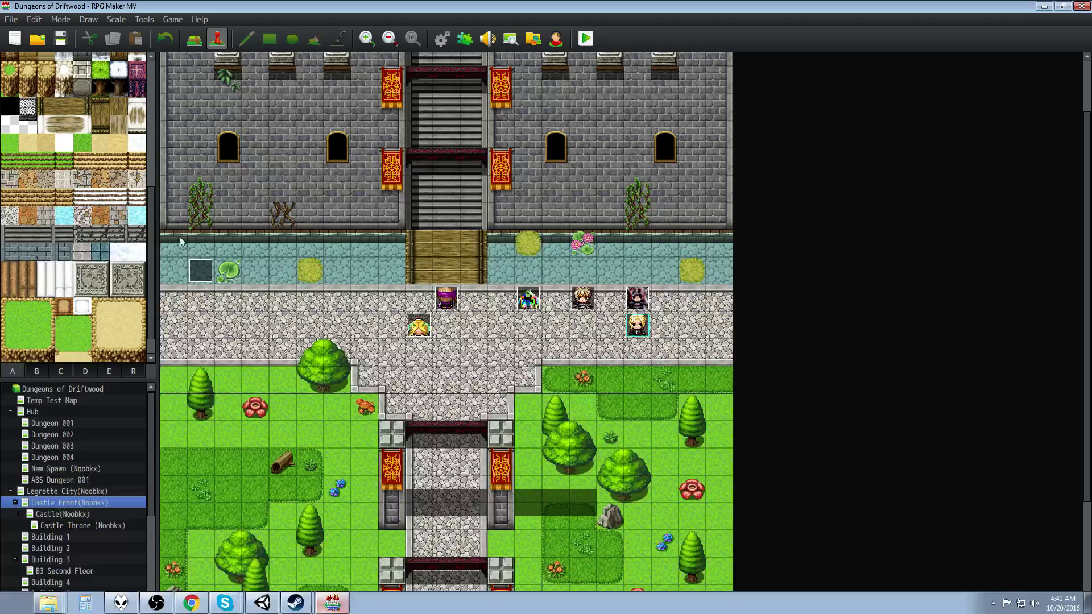
{"action": "left_click", "coordinate": [12, 19]}
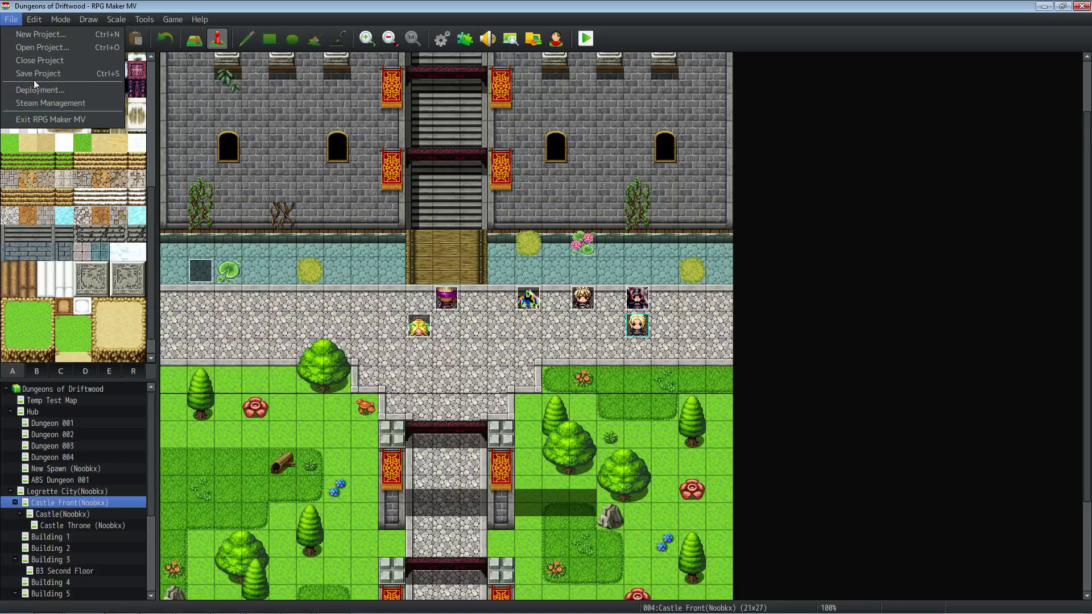
{"action": "left_click", "coordinate": [35, 63]}
{"action": "left_click", "coordinate": [10, 19]}
{"action": "left_click", "coordinate": [28, 49]}
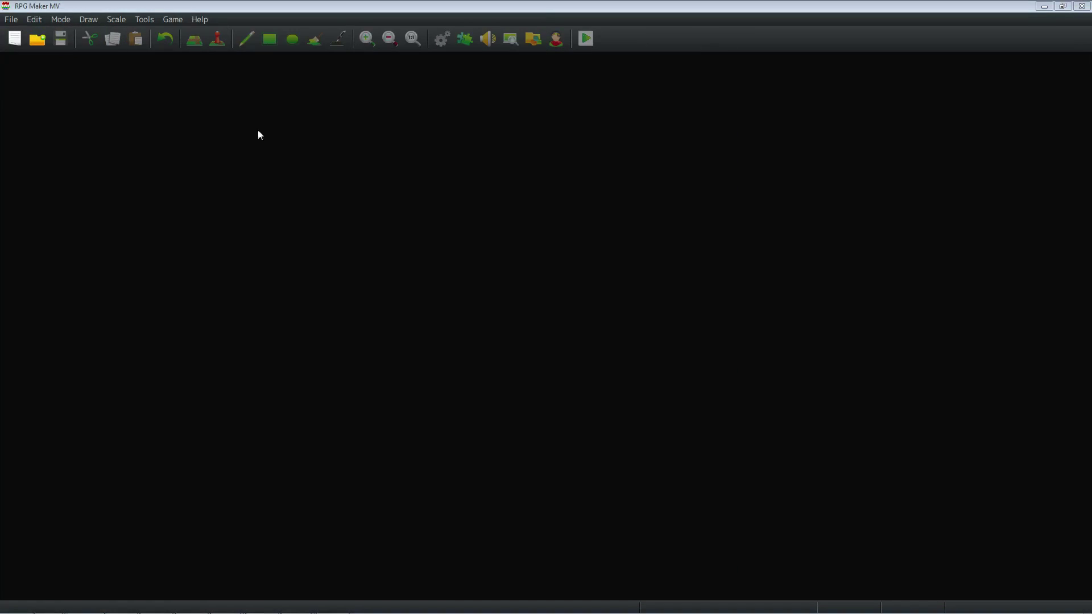
{"action": "double_click", "coordinate": [170, 189]}
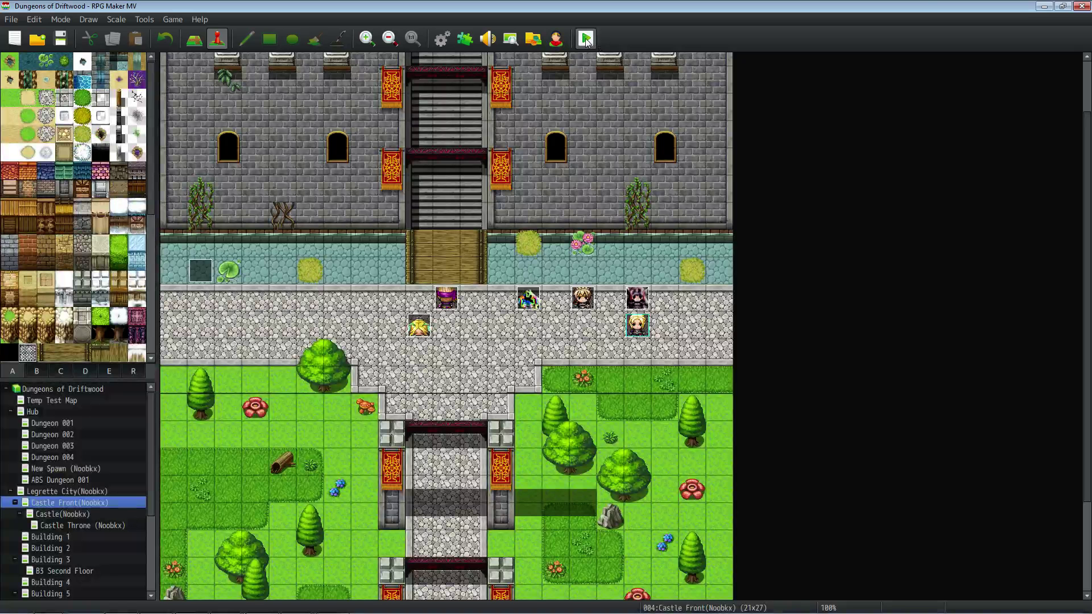
- Playtest the game, then close the game window
{"action": "left_click", "coordinate": [585, 38]}
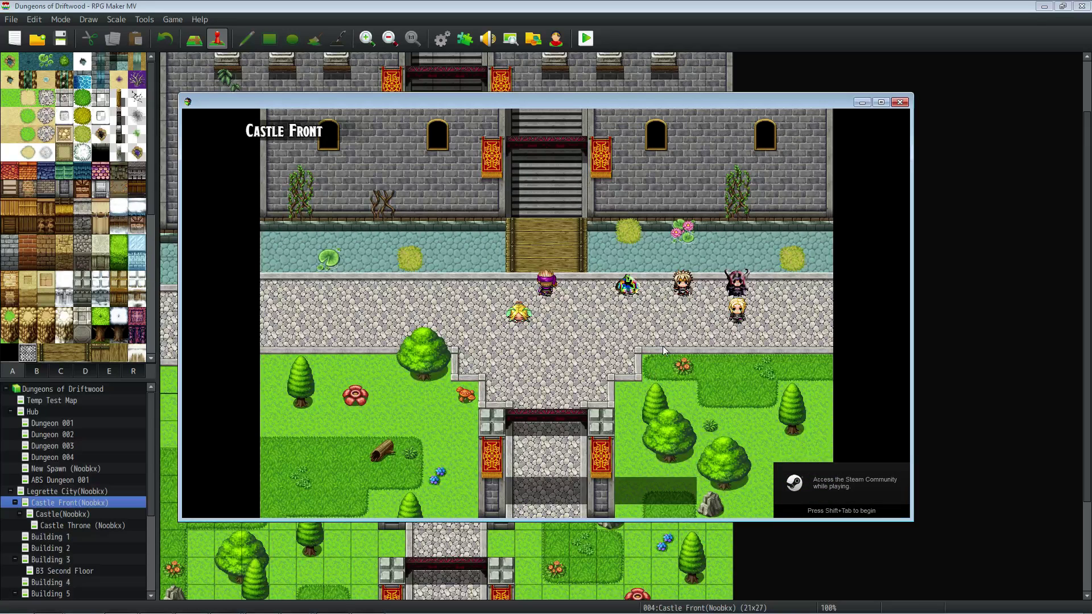
{"action": "left_click", "coordinate": [899, 101]}
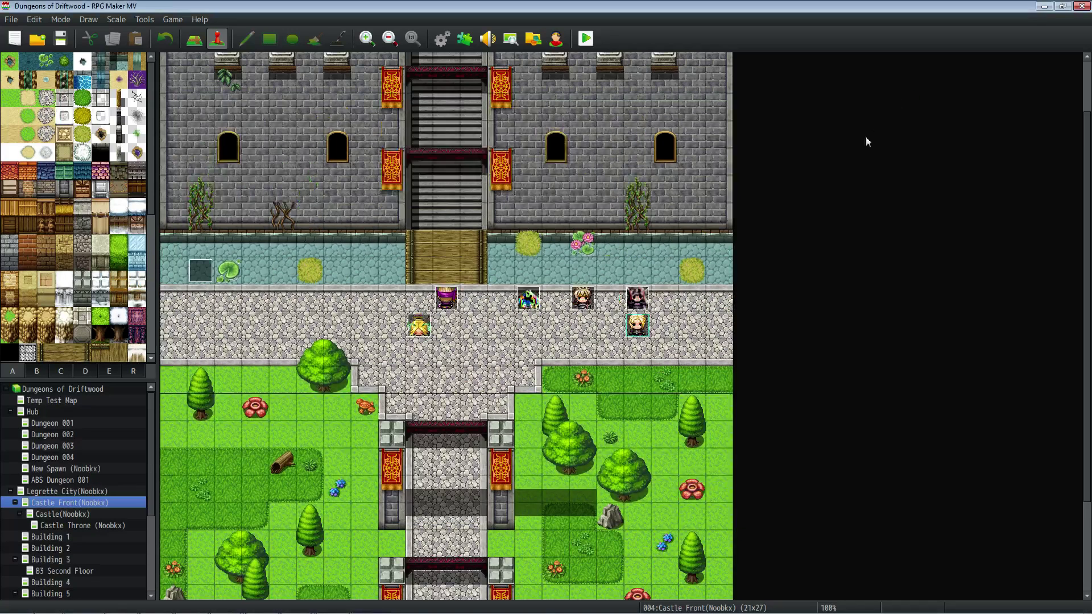
{"action": "mouse_move", "coordinate": [211, 606]}
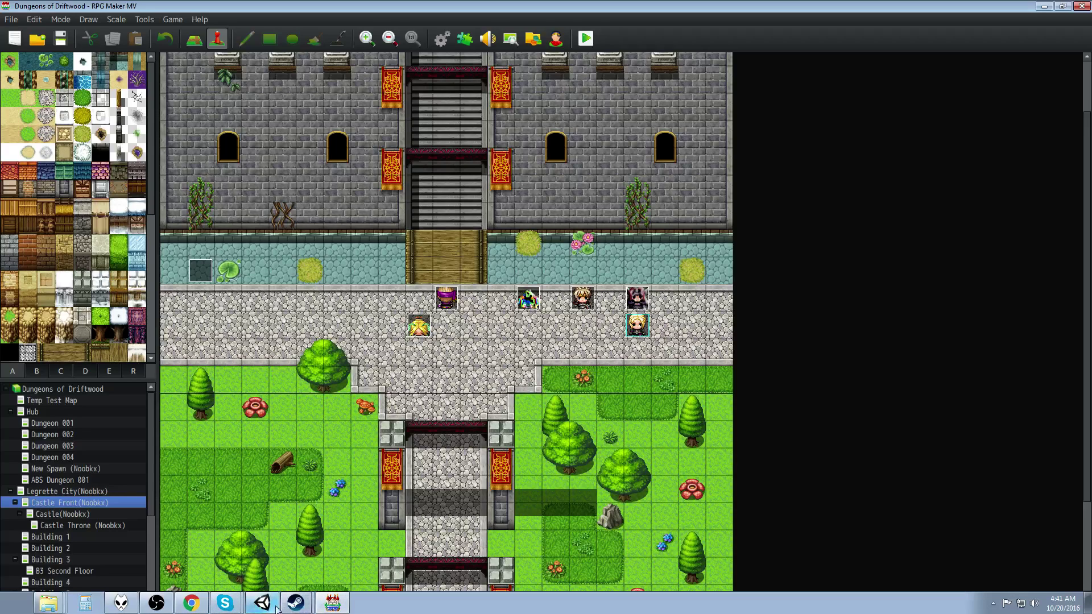
- Close RPG Maker MV's Steam Properties and go back to its 1.3.2 update news post
{"action": "left_click", "coordinate": [295, 603]}
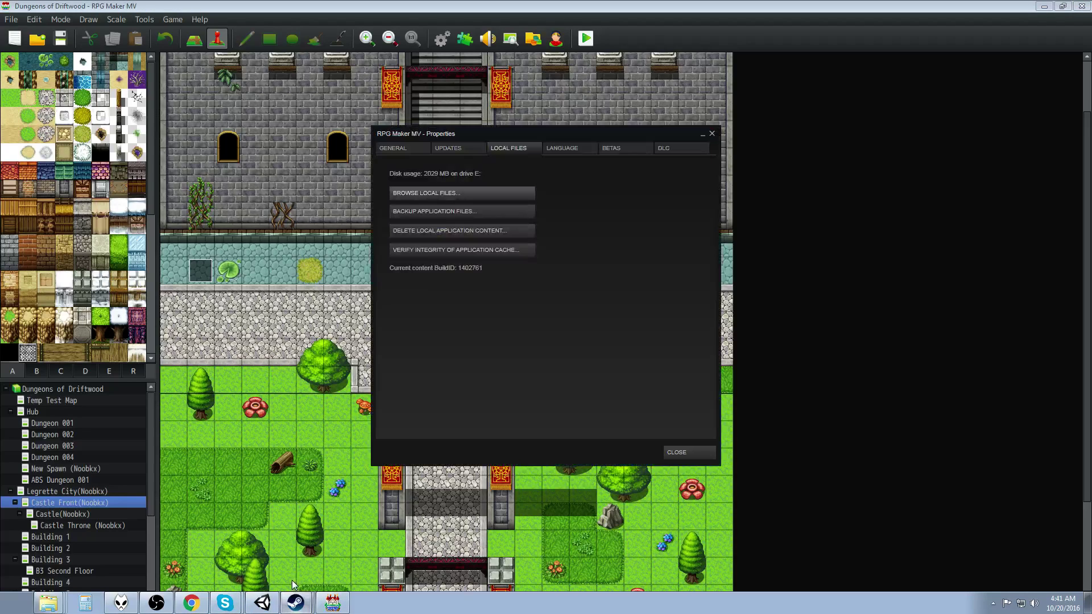
{"action": "left_click", "coordinate": [682, 451]}
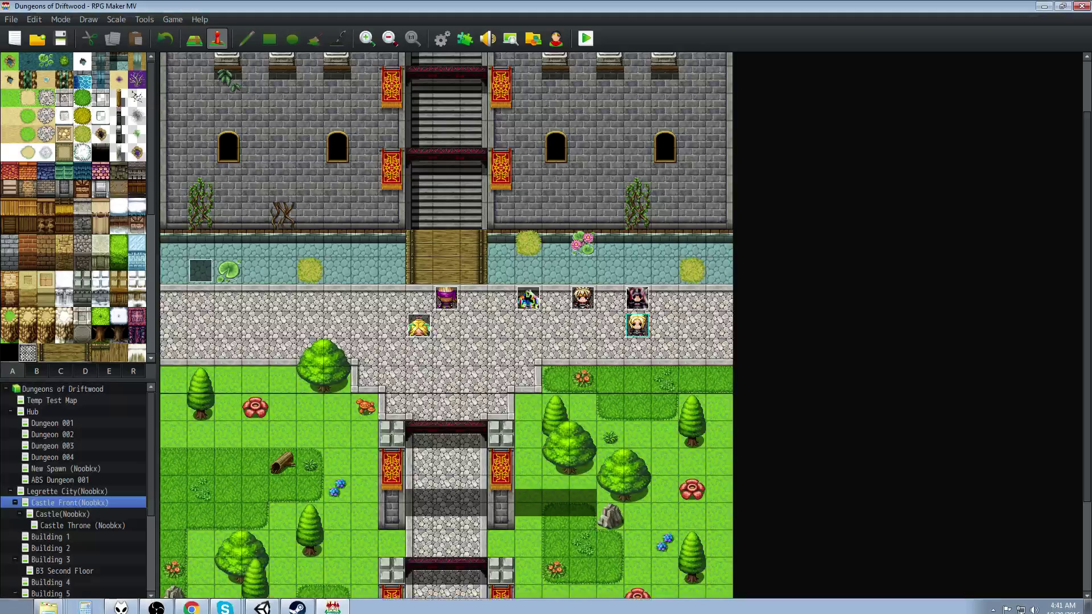
{"action": "left_click", "coordinate": [297, 606]}
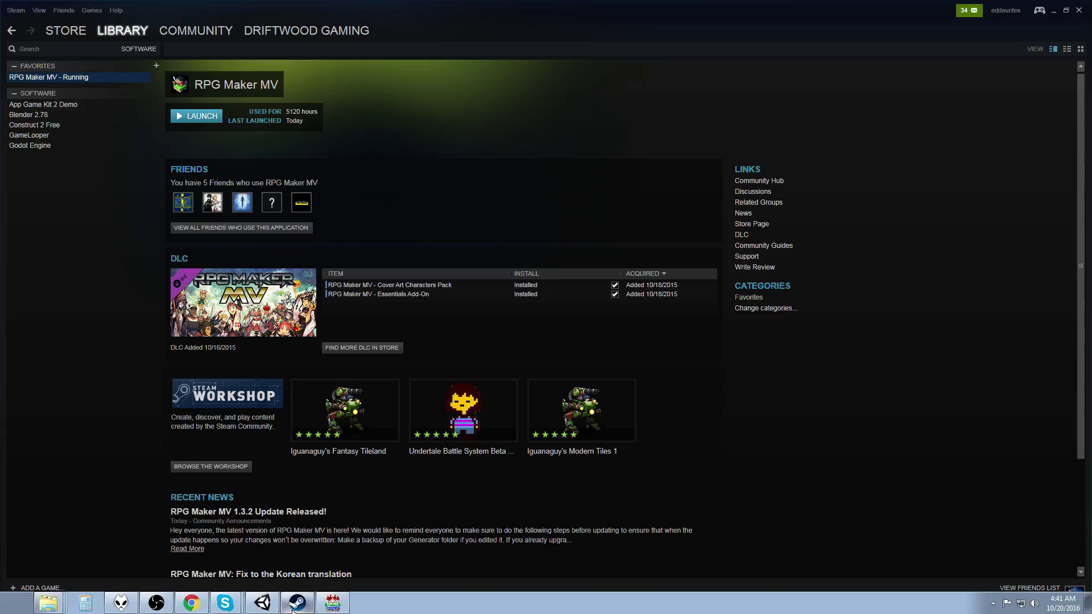
{"action": "left_click", "coordinate": [11, 31]}
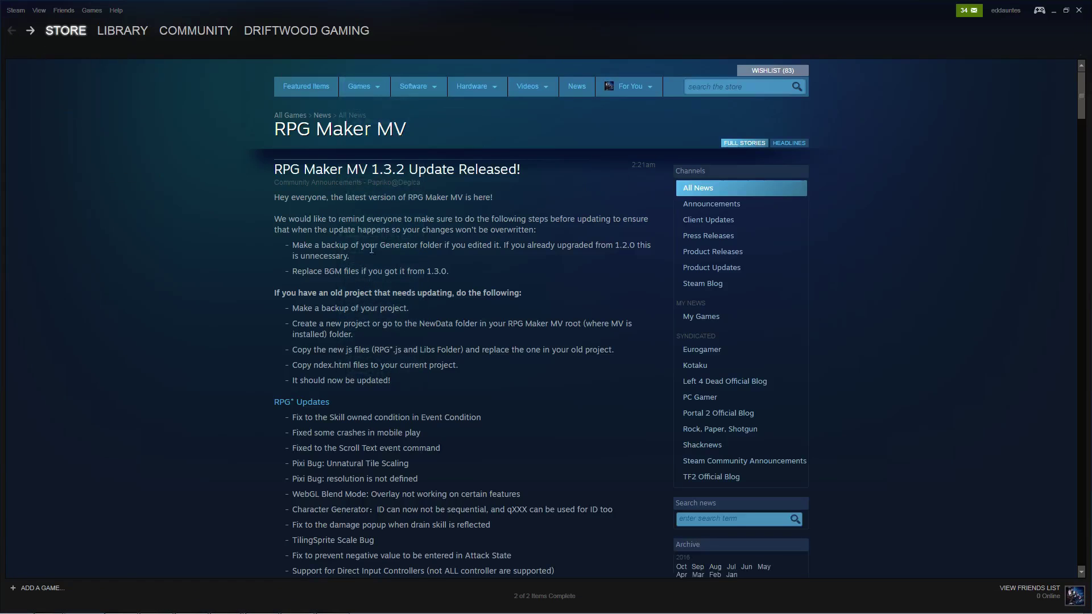
- Highlight the Skill owned condition, Unnatural Tile Scaling and 'resolution is not defined' fixes
{"action": "left_click_drag", "start_coordinate": [346, 416], "coordinate": [445, 418]}
{"action": "left_click", "coordinate": [484, 426]}
{"action": "scroll", "coordinate": [481, 421], "scroll_direction": "down", "scroll_amount": 2}
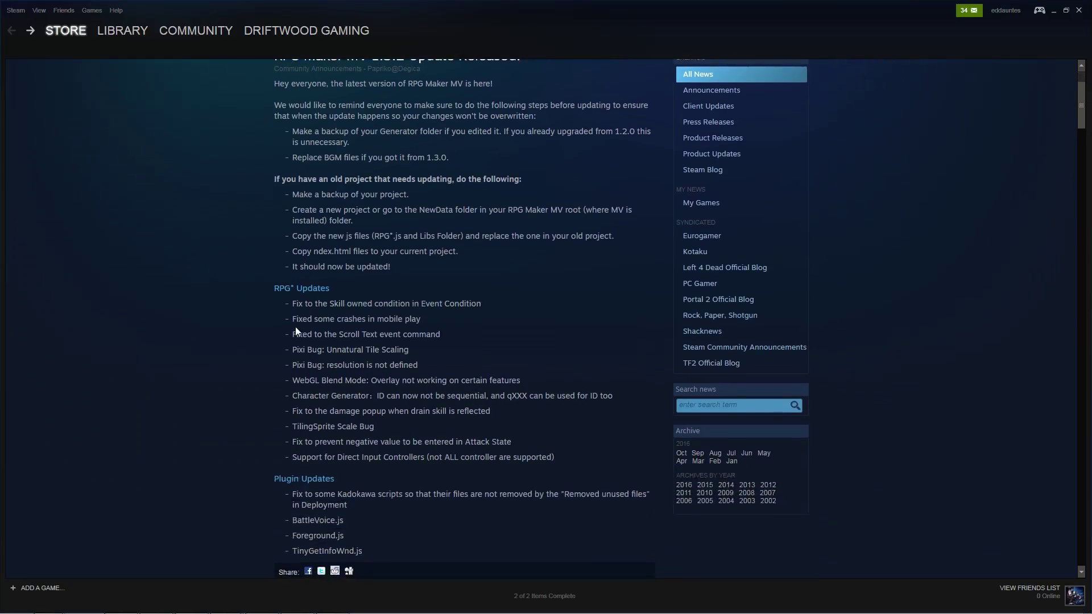
{"action": "left_click_drag", "start_coordinate": [312, 319], "coordinate": [395, 334]}
{"action": "left_click_drag", "start_coordinate": [307, 349], "coordinate": [411, 347]}
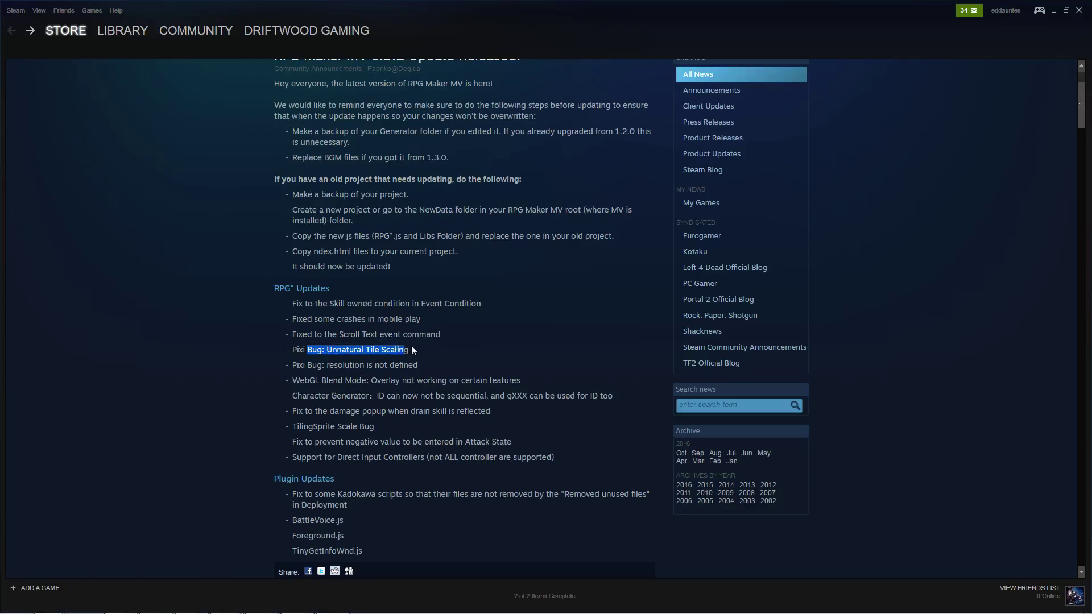
{"action": "left_click", "coordinate": [411, 349]}
{"action": "mouse_move", "coordinate": [297, 364]}
{"action": "left_mouse_down"}
{"action": "mouse_move", "coordinate": [372, 364]}
{"action": "mouse_move", "coordinate": [312, 364]}
{"action": "left_mouse_up"}
{"action": "left_click", "coordinate": [418, 369]}
{"action": "left_click_drag", "start_coordinate": [418, 364], "coordinate": [335, 364]}
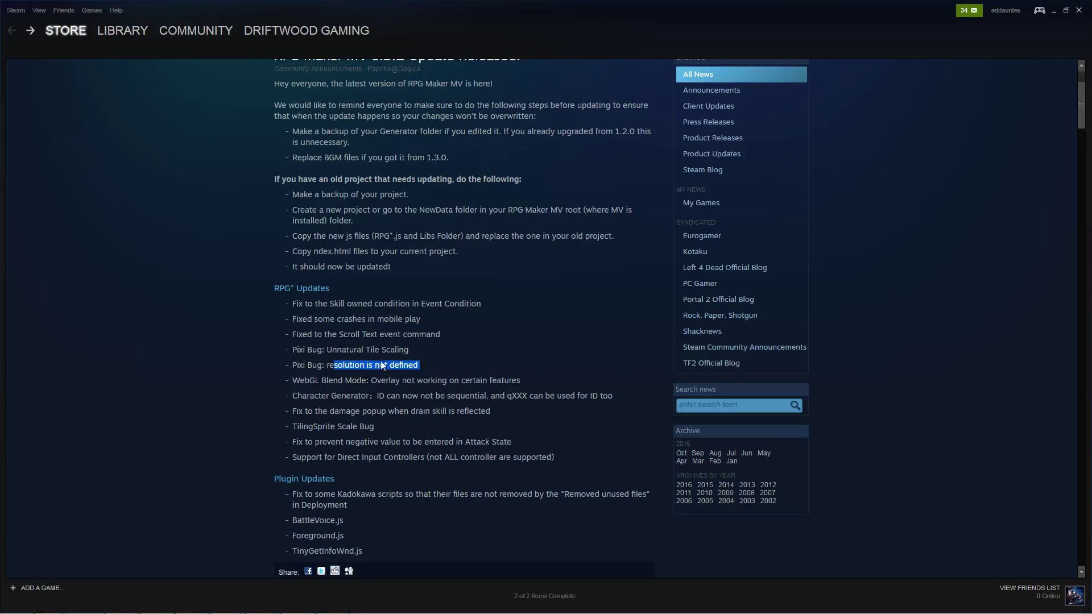
{"action": "left_click", "coordinate": [411, 364]}
{"action": "left_click_drag", "start_coordinate": [418, 367], "coordinate": [312, 370]}
{"action": "left_click", "coordinate": [422, 372]}
{"action": "scroll", "coordinate": [385, 377], "scroll_direction": "down", "scroll_amount": 1}
{"action": "left_click_drag", "start_coordinate": [300, 323], "coordinate": [402, 321]}
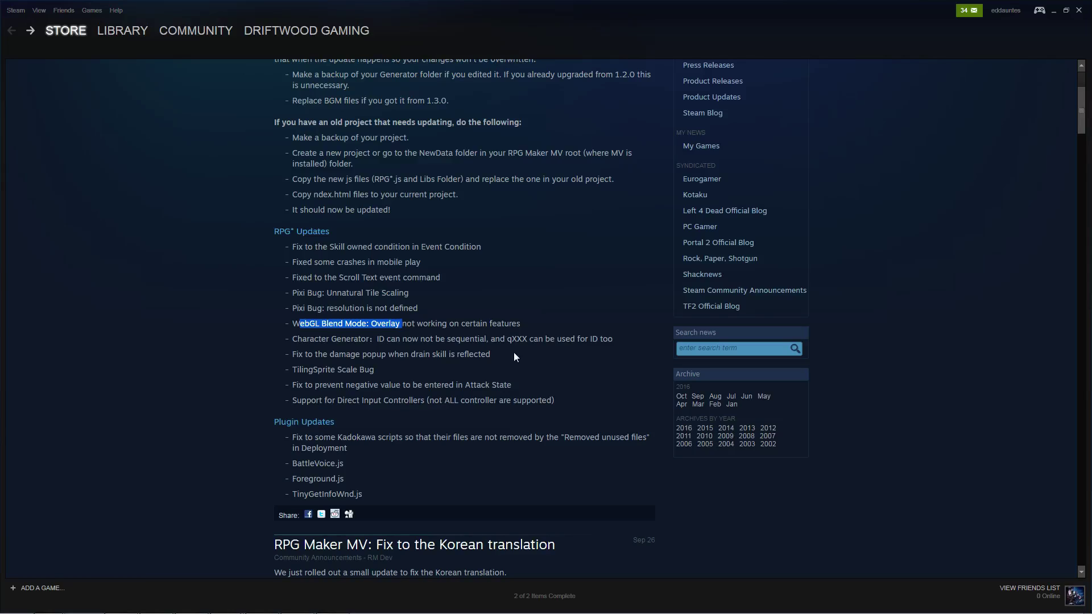
{"action": "left_click_drag", "start_coordinate": [513, 323], "coordinate": [540, 350]}
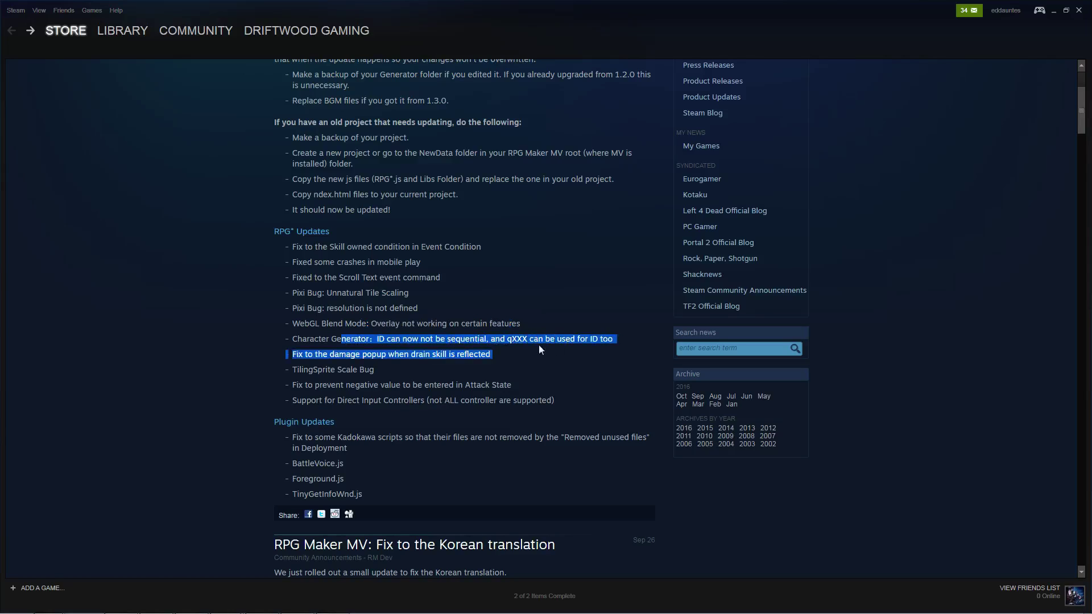
{"action": "left_click", "coordinate": [511, 340]}
{"action": "left_click_drag", "start_coordinate": [303, 353], "coordinate": [465, 357]}
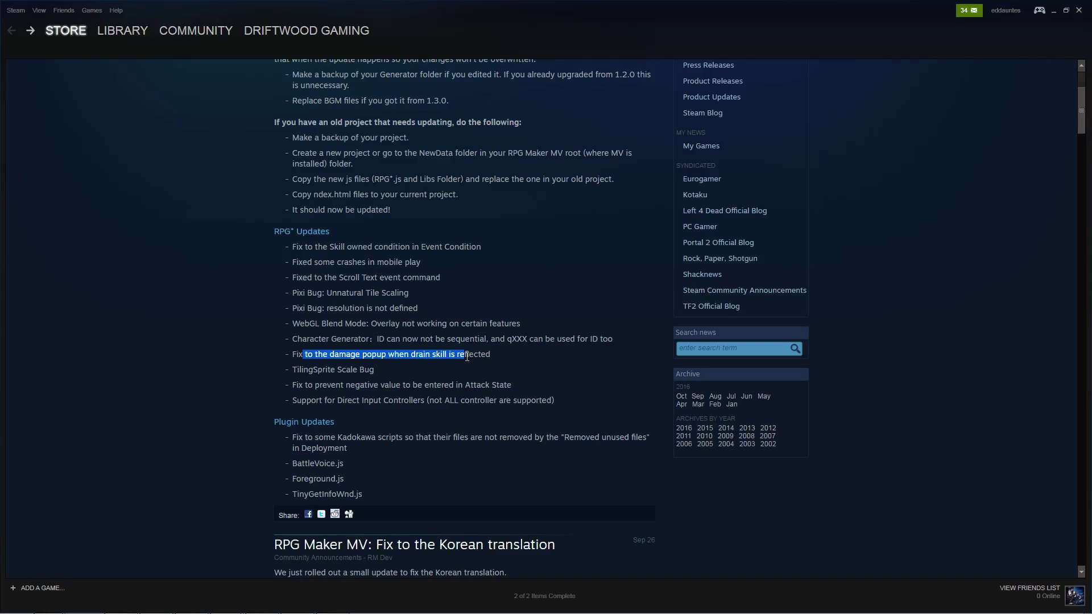
{"action": "left_click_drag", "start_coordinate": [490, 353], "coordinate": [440, 339]}
{"action": "left_click", "coordinate": [354, 358]}
{"action": "left_click", "coordinate": [448, 354]}
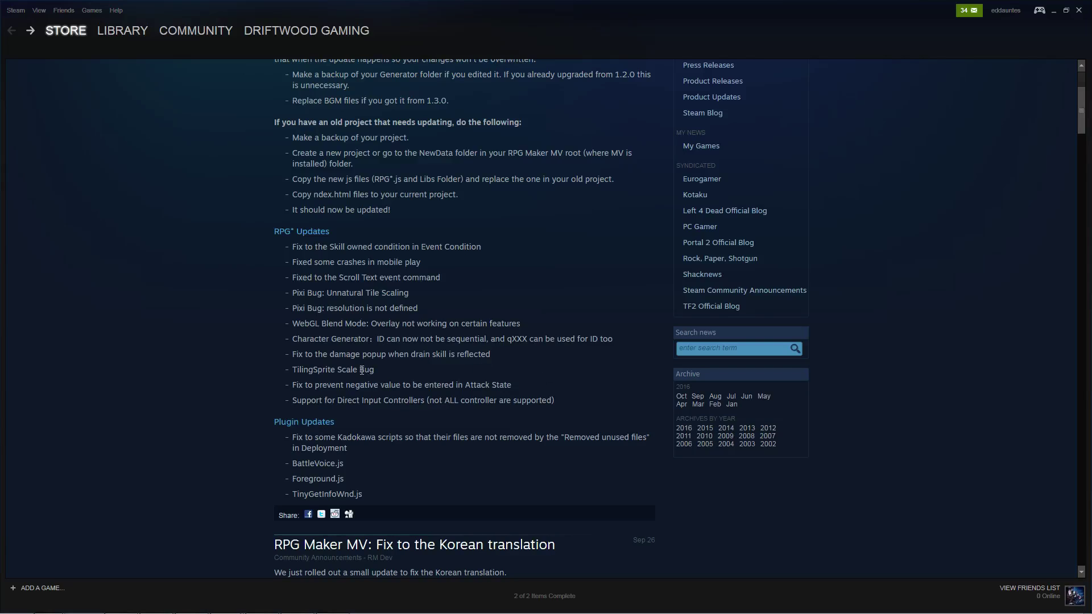
{"action": "left_click_drag", "start_coordinate": [361, 370], "coordinate": [465, 385]}
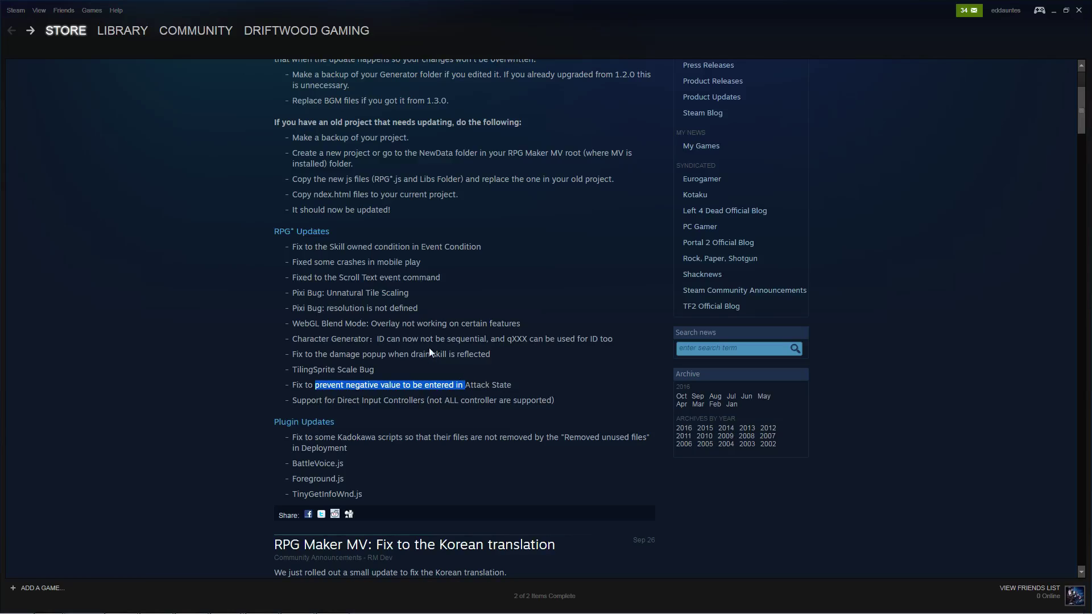
{"action": "left_click", "coordinate": [488, 387]}
{"action": "left_click_drag", "start_coordinate": [507, 386], "coordinate": [355, 387]}
{"action": "left_click", "coordinate": [344, 387]}
{"action": "left_click_drag", "start_coordinate": [504, 386], "coordinate": [304, 389]}
{"action": "left_click", "coordinate": [374, 388]}
{"action": "left_click", "coordinate": [510, 384]}
{"action": "left_click", "coordinate": [389, 387]}
{"action": "left_click_drag", "start_coordinate": [313, 384], "coordinate": [460, 385]}
{"action": "left_click", "coordinate": [473, 387]}
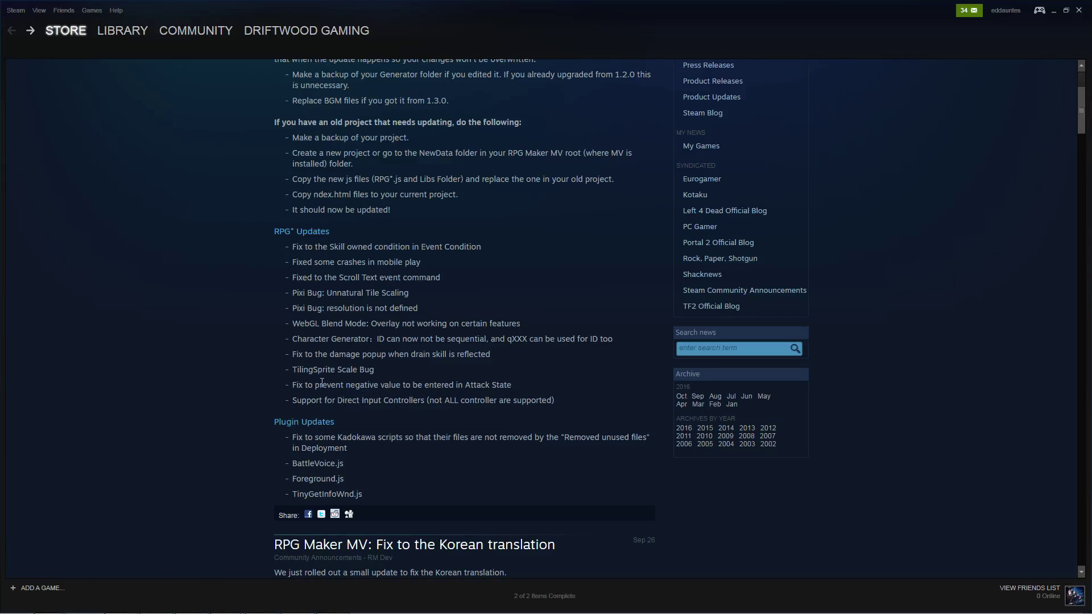
{"action": "left_click_drag", "start_coordinate": [319, 383], "coordinate": [489, 385]}
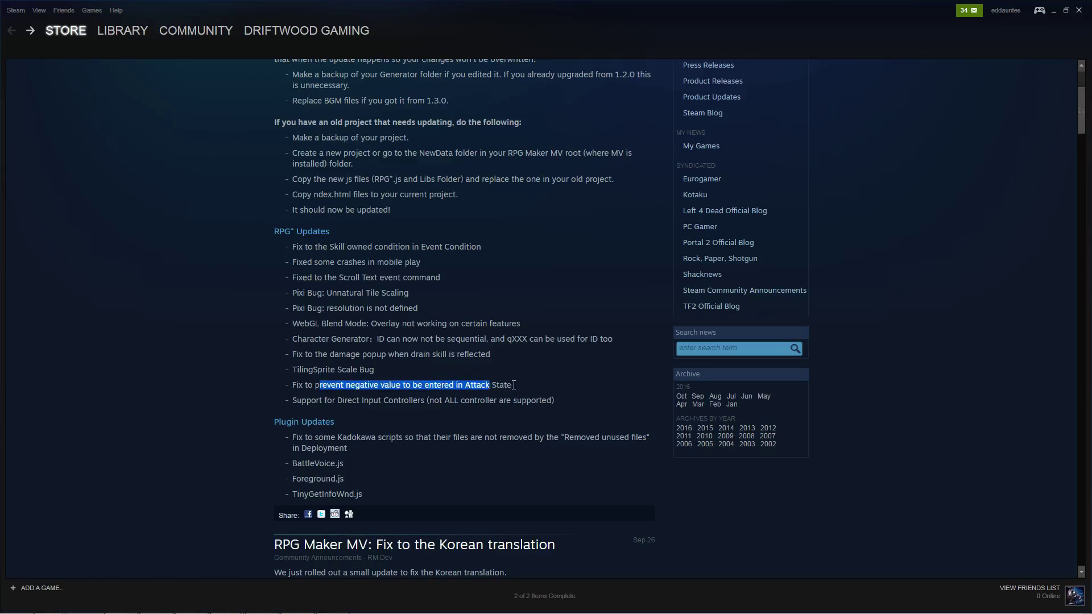
{"action": "left_click_drag", "start_coordinate": [306, 401], "coordinate": [465, 404]}
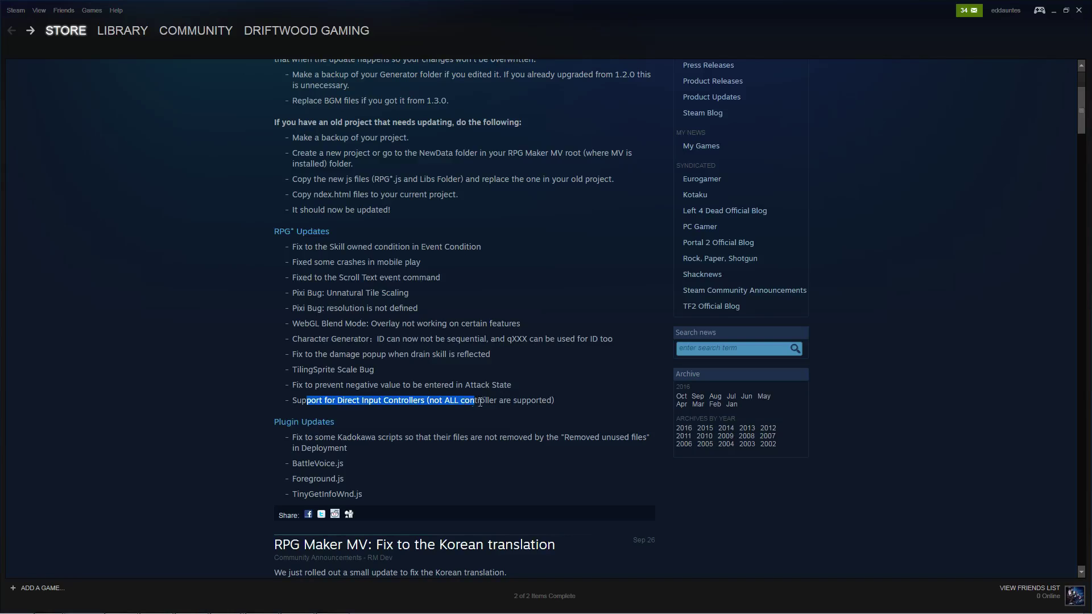
{"action": "left_click", "coordinate": [482, 401]}
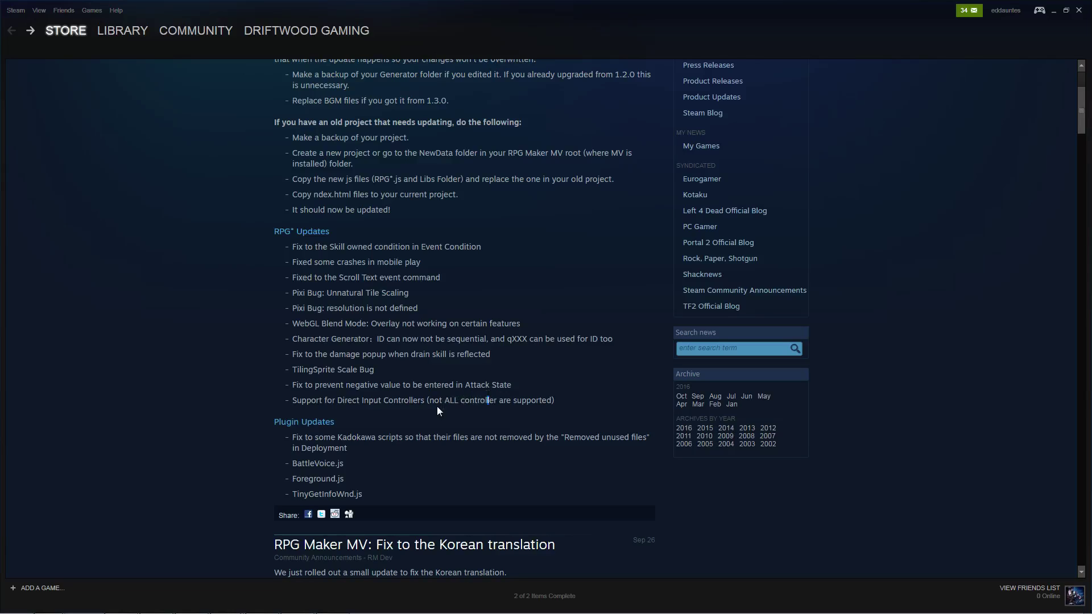
{"action": "scroll", "coordinate": [437, 406], "scroll_direction": "down", "scroll_amount": 2}
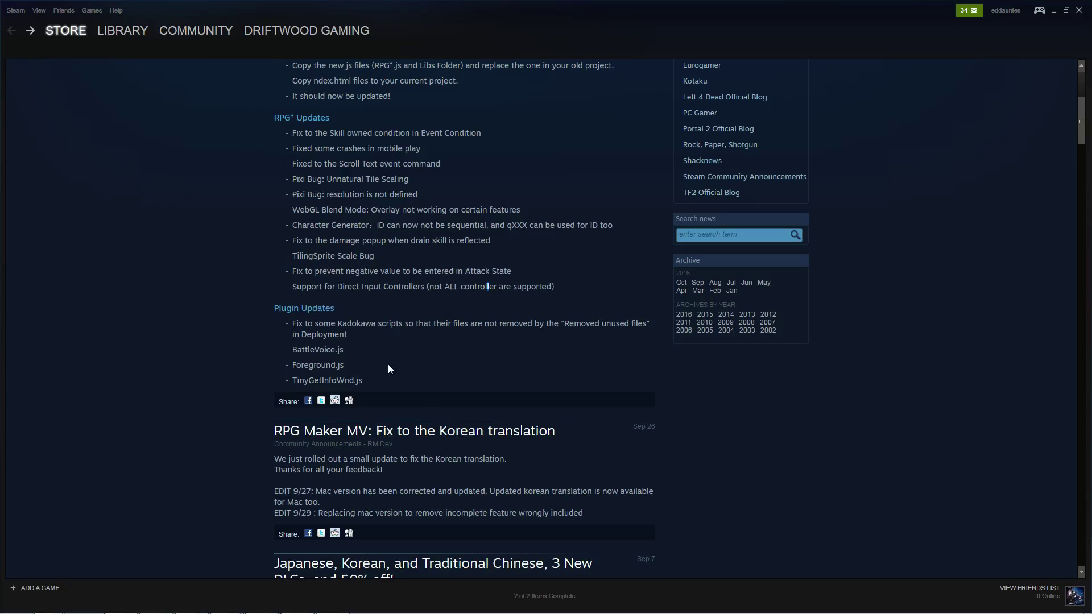
- Highlight the BattleVoice.js and TinyGetInfoWnd.js updates and bring up the 1 3 1 Backups folder window
{"action": "left_click_drag", "start_coordinate": [374, 356], "coordinate": [300, 343]}
{"action": "left_click_drag", "start_coordinate": [363, 364], "coordinate": [337, 380]}
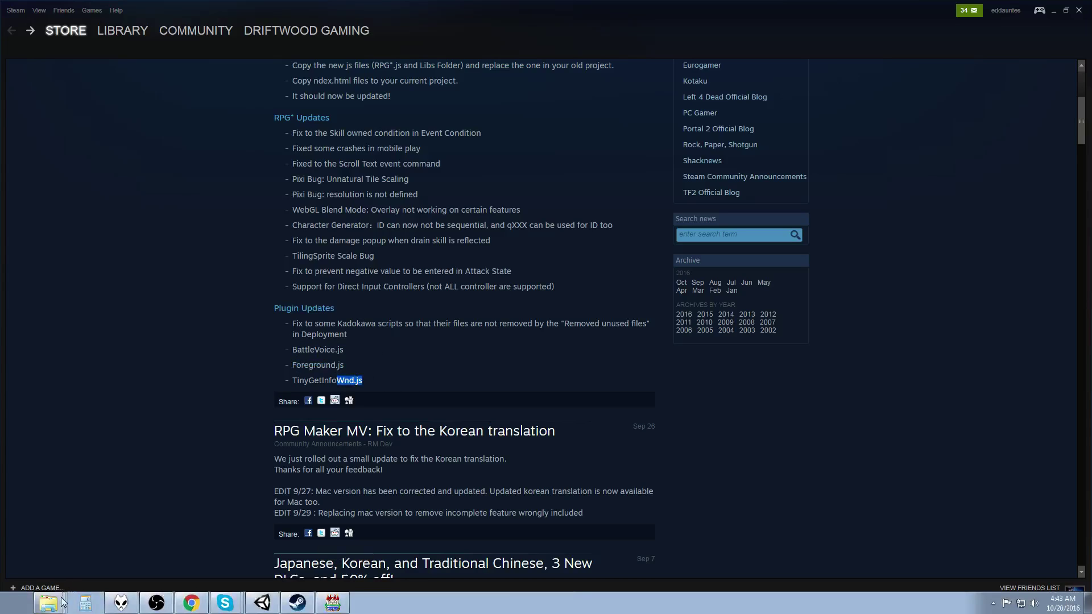
{"action": "left_click", "coordinate": [56, 607]}
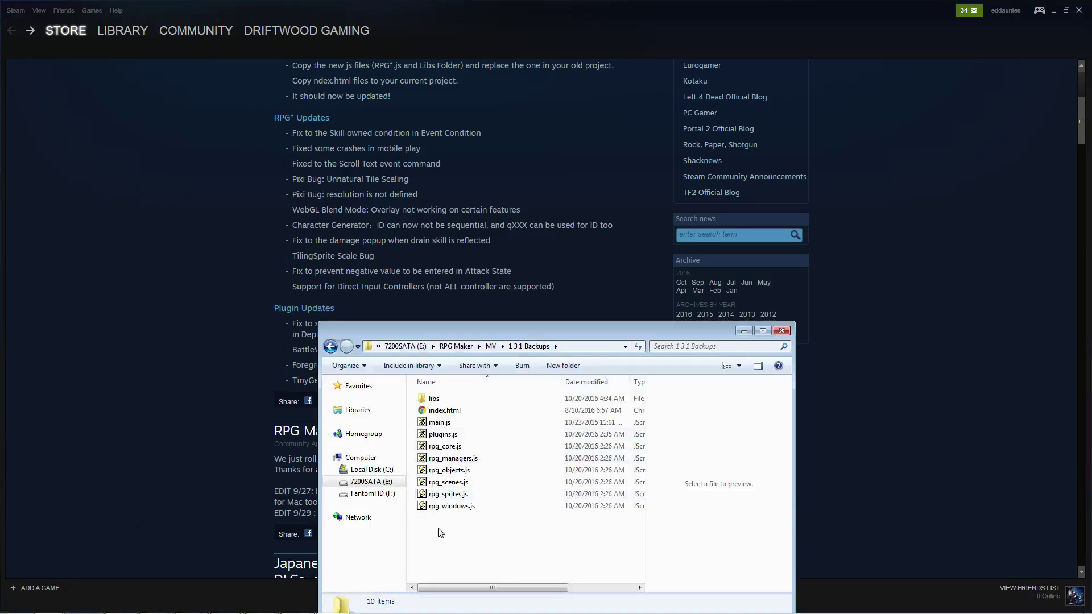
{"action": "left_click", "coordinate": [54, 600]}
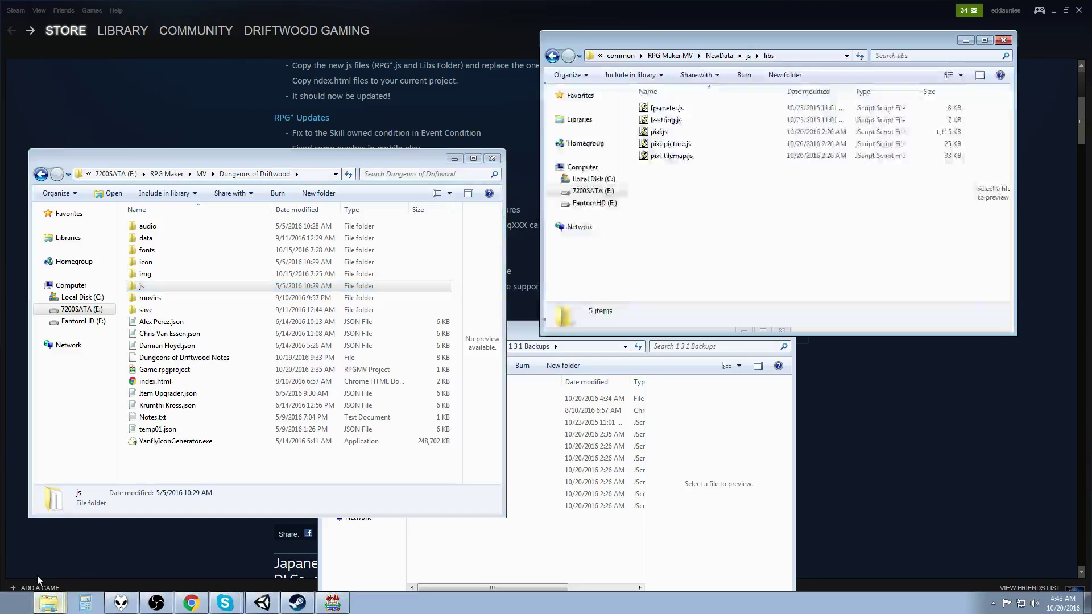
- Open NewData's js\plugins folder and set the Dungeons of Driftwood and 1 3 1 Backups windows aside
{"action": "left_click", "coordinate": [748, 56]}
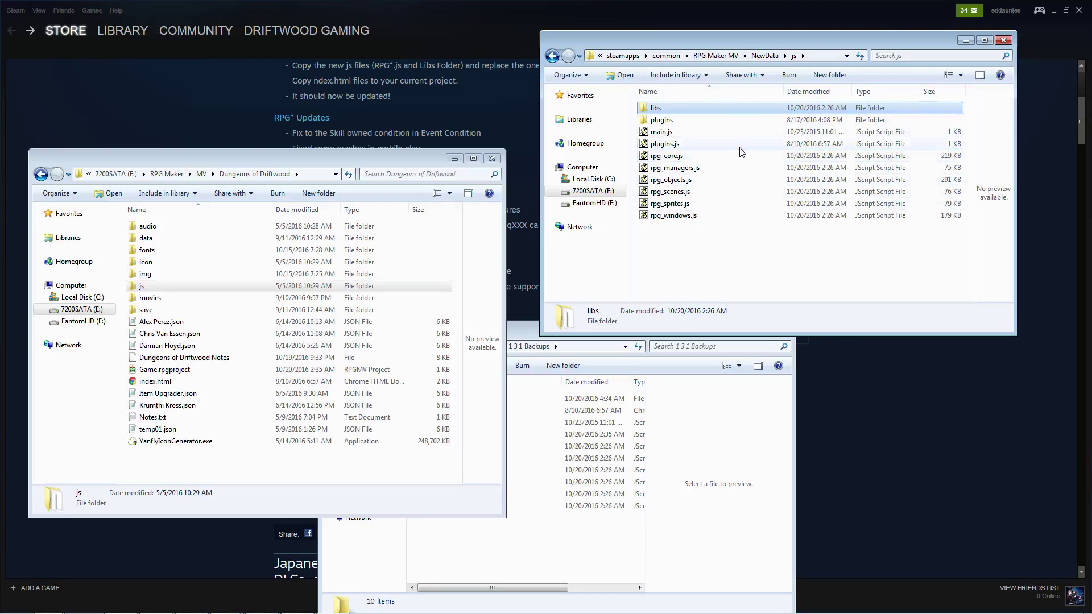
{"action": "double_click", "coordinate": [662, 120]}
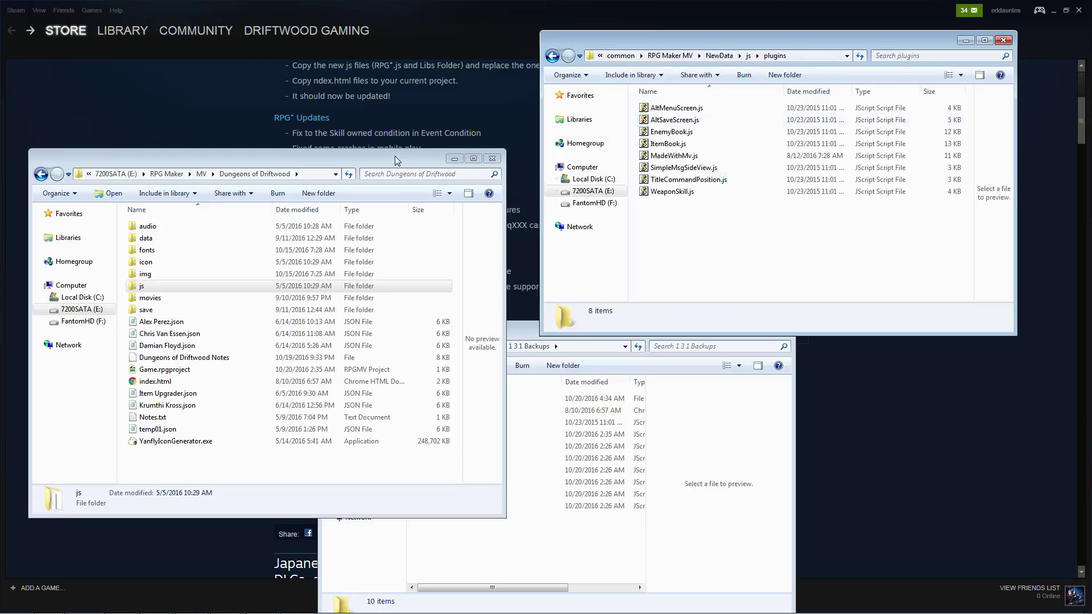
{"action": "left_click_drag", "start_coordinate": [394, 156], "coordinate": [776, 259]}
{"action": "left_click", "coordinate": [360, 329]}
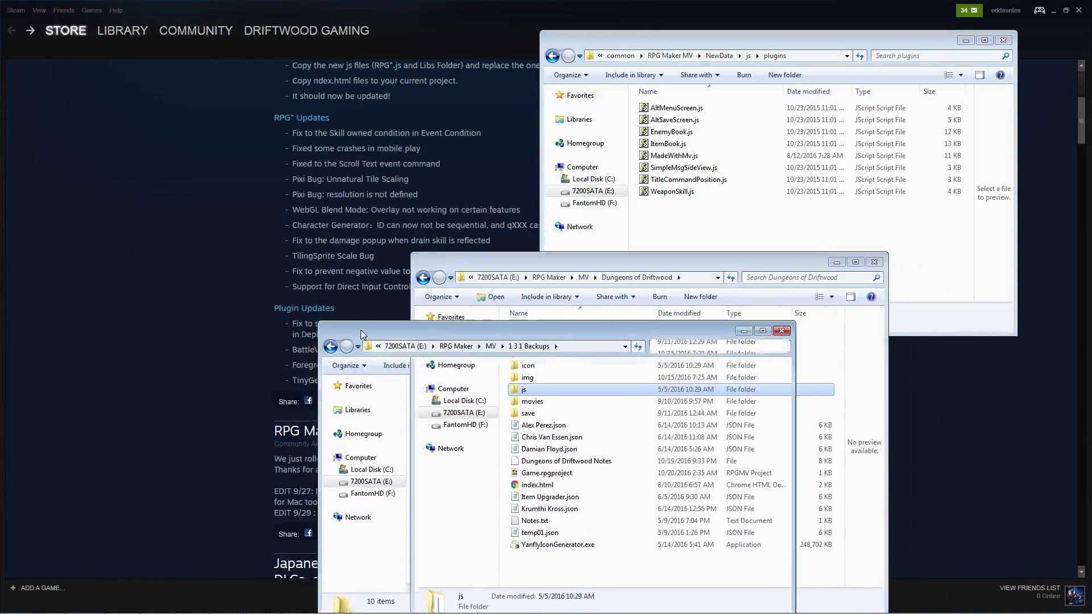
{"action": "left_click_drag", "start_coordinate": [361, 329], "coordinate": [446, 322]}
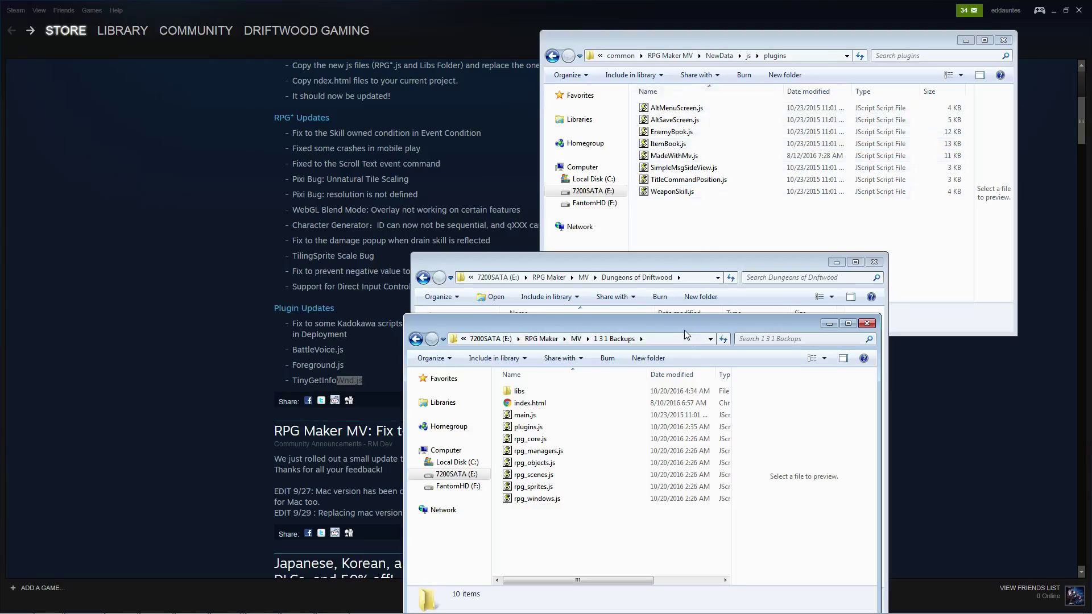
- Move the backups window to the lower left, open the project's js\plugins folder, and return to Steam
{"action": "left_click_drag", "start_coordinate": [686, 331], "coordinate": [398, 279]}
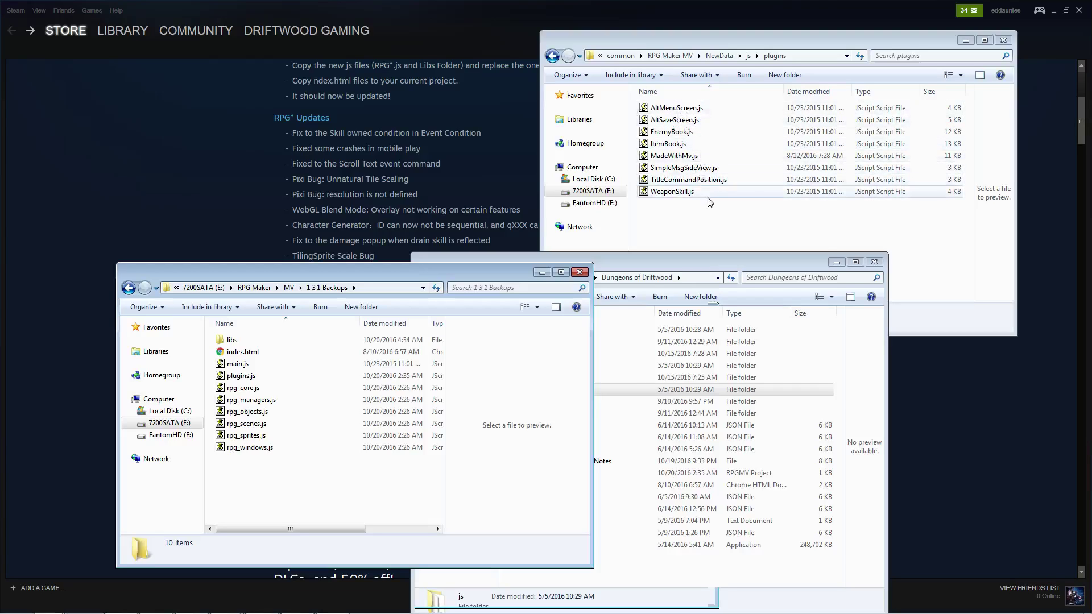
{"action": "left_click_drag", "start_coordinate": [437, 273], "coordinate": [785, 334]}
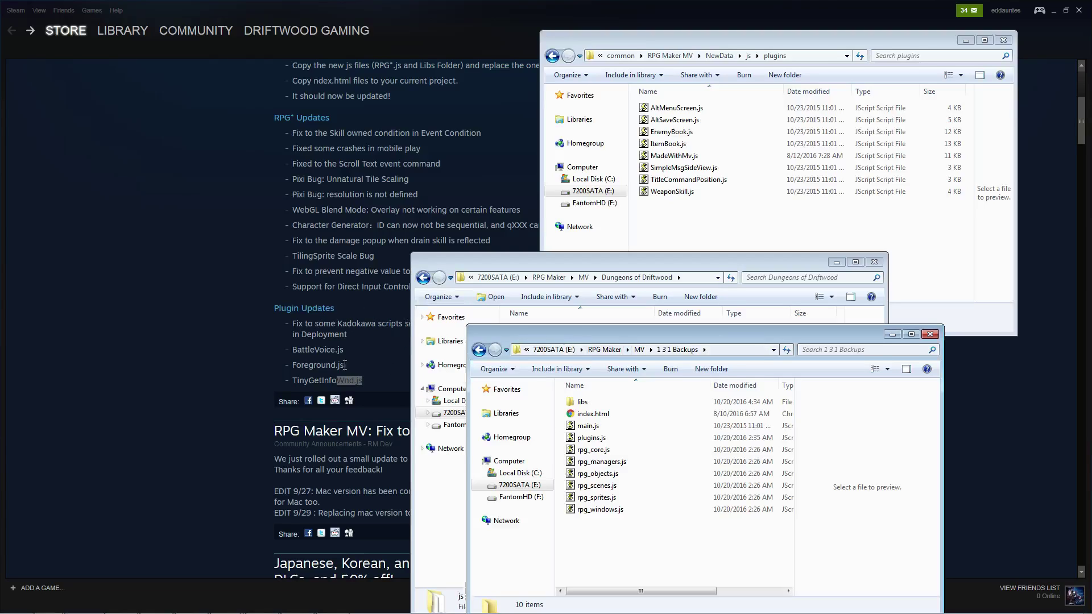
{"action": "left_click_drag", "start_coordinate": [584, 338], "coordinate": [201, 278]}
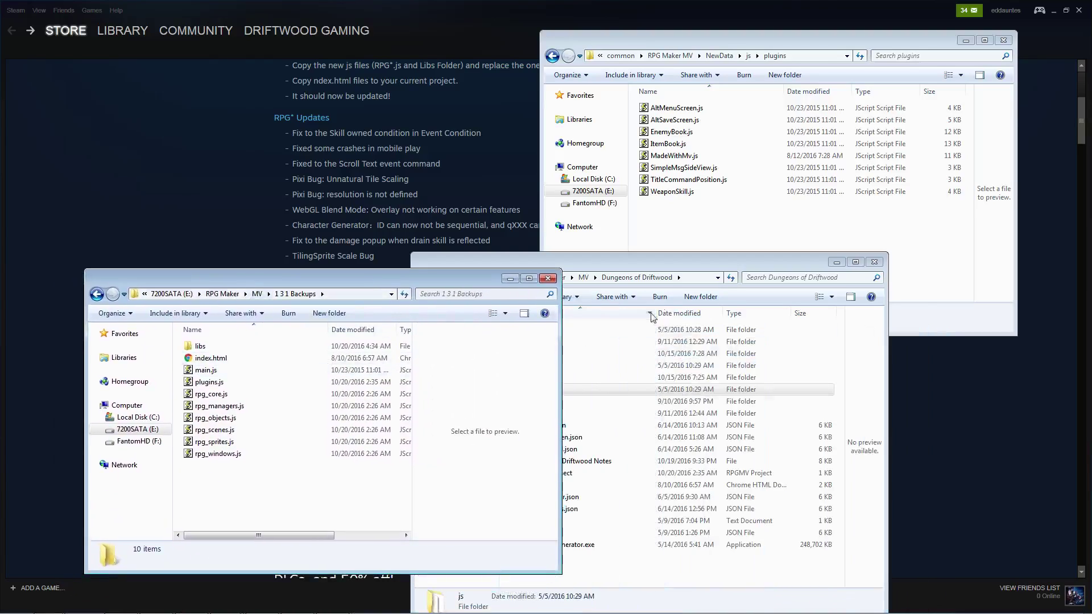
{"action": "left_click_drag", "start_coordinate": [666, 267], "coordinate": [443, 180]}
{"action": "double_click", "coordinate": [304, 300]}
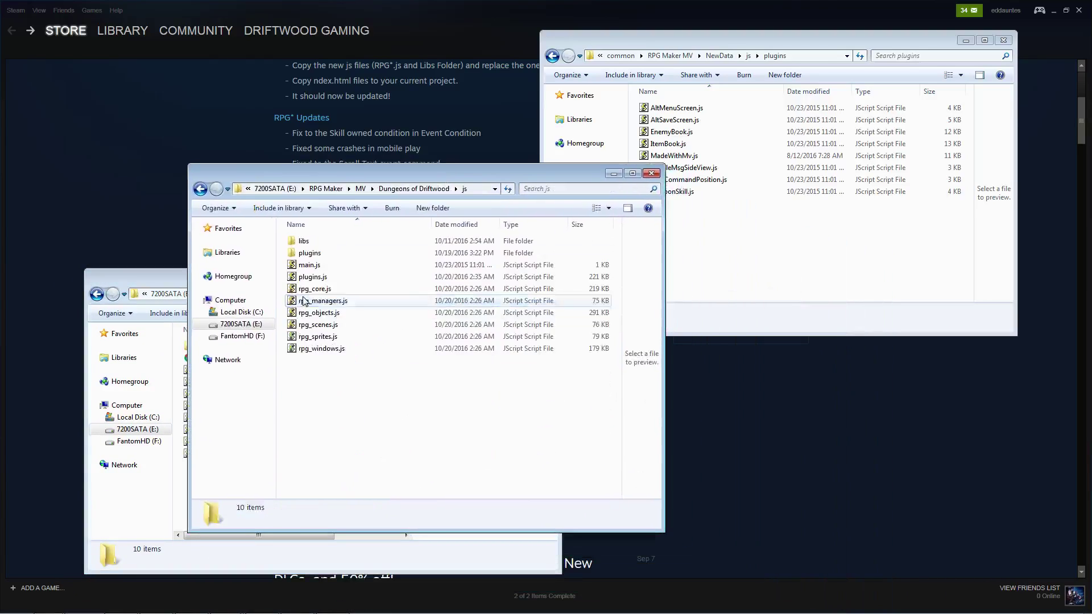
{"action": "double_click", "coordinate": [310, 253]}
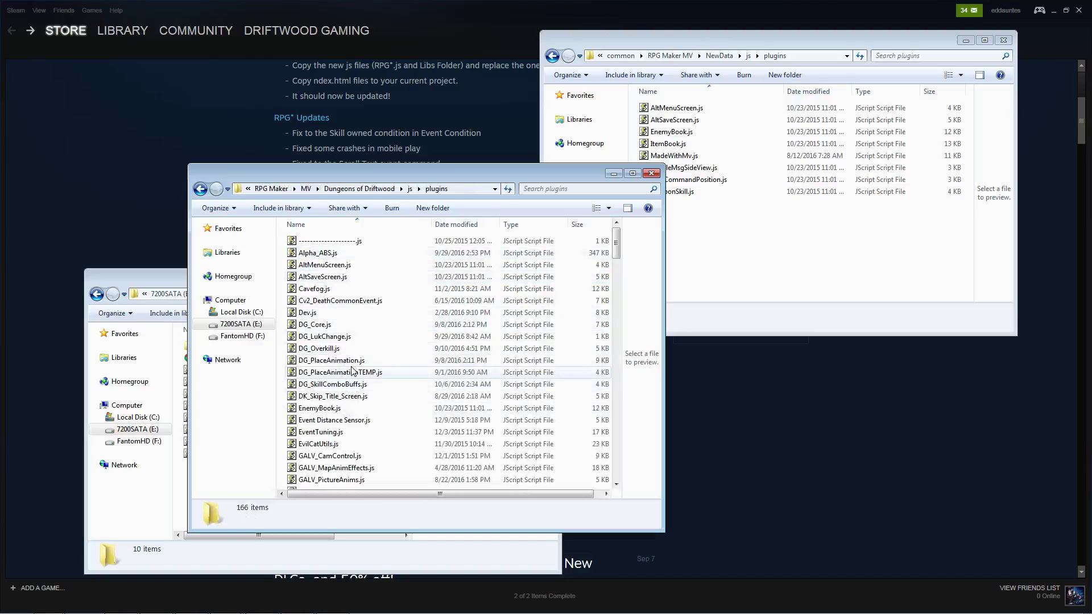
{"action": "left_click", "coordinate": [155, 95]}
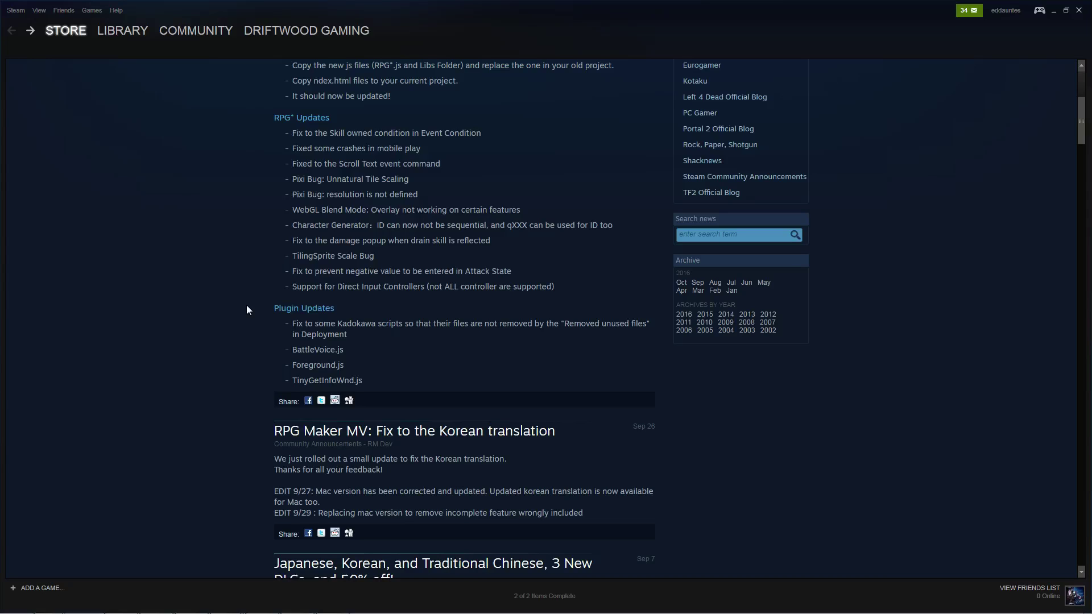
{"action": "scroll", "coordinate": [247, 305], "scroll_direction": "up", "scroll_amount": 5}
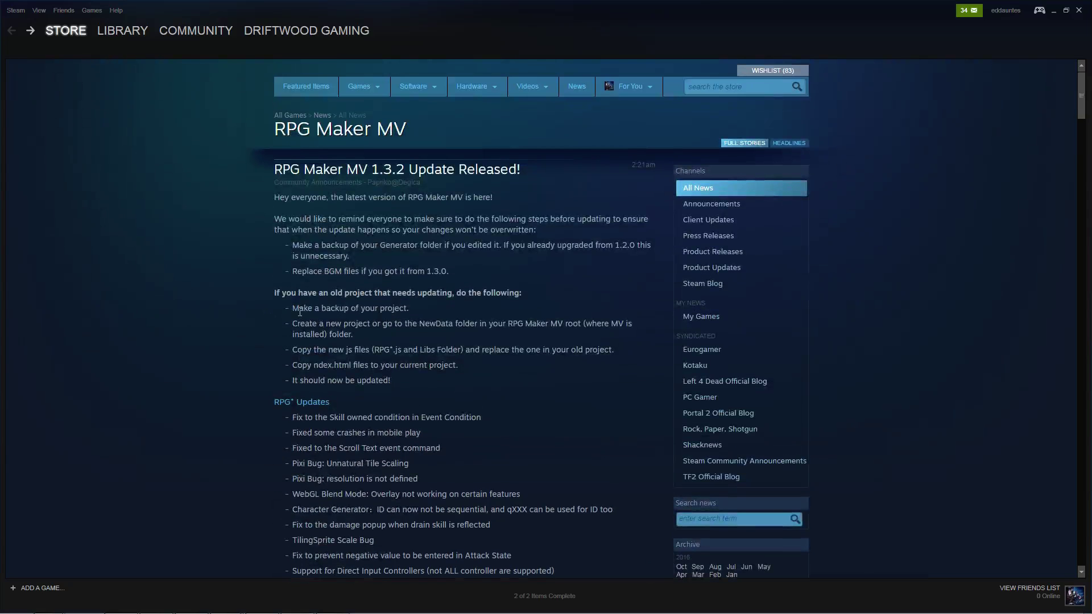